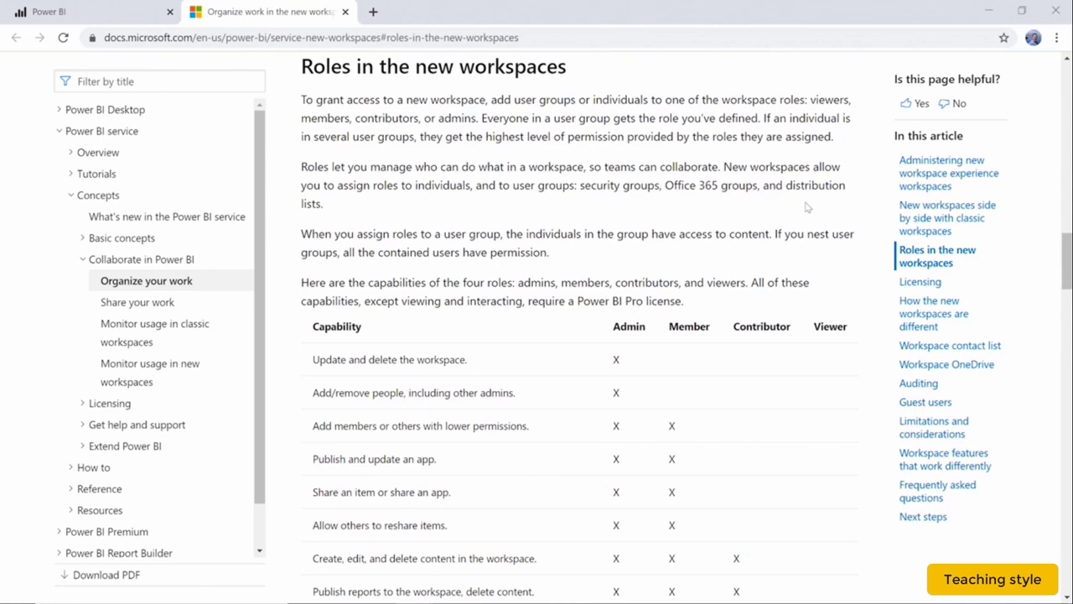
Review the documentation's capability table for the Admin, Member, Contributor and Viewer workspace roles
scroll(807, 207, "down", 2)
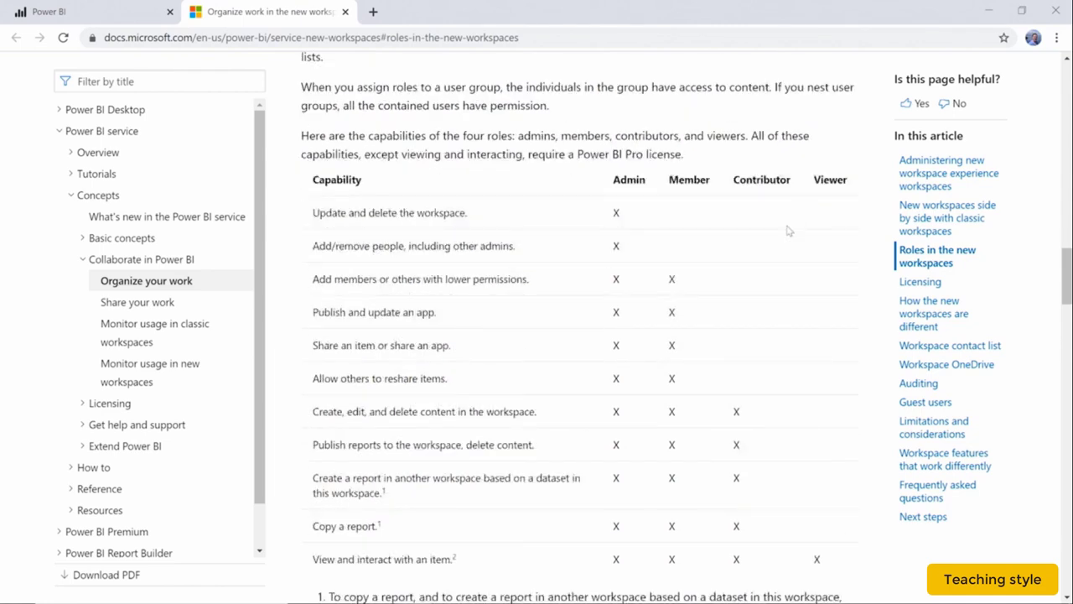
scroll(787, 233, "down", 2)
scroll(779, 240, "up", 3)
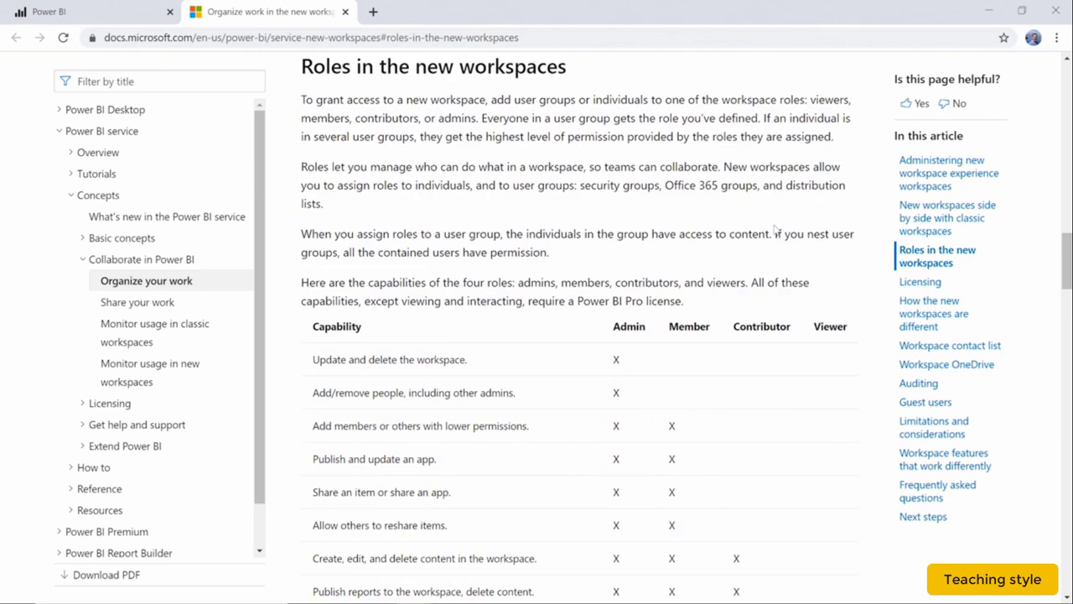
Switch to Power BI and examine the PBI Dataflows workspace access settings, including the assignable roles and the existing admin's permission options
key("ctrl+shift+Tab")
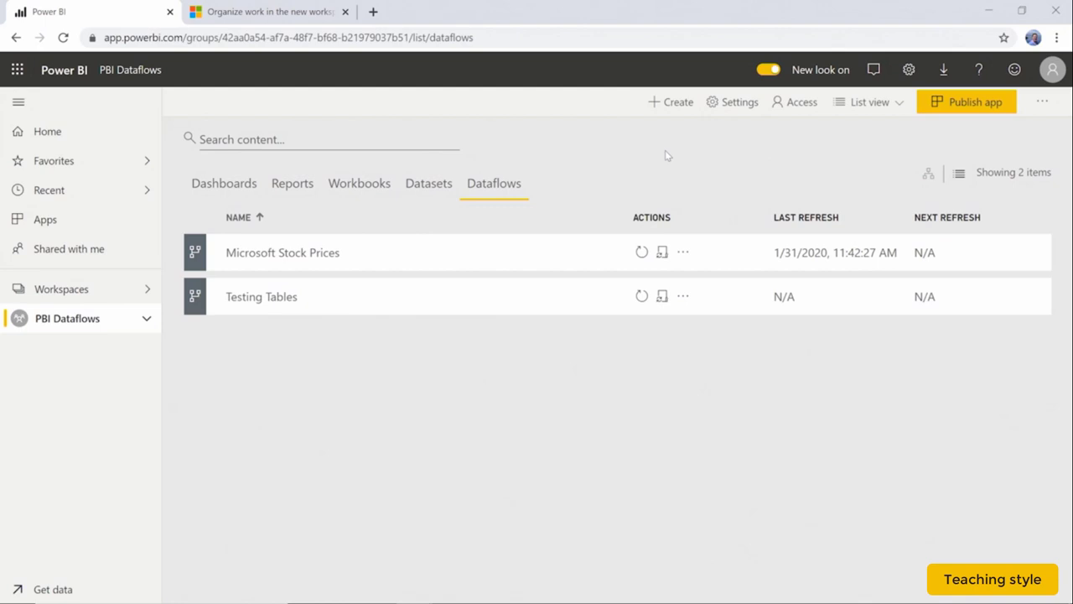
left_click(799, 104)
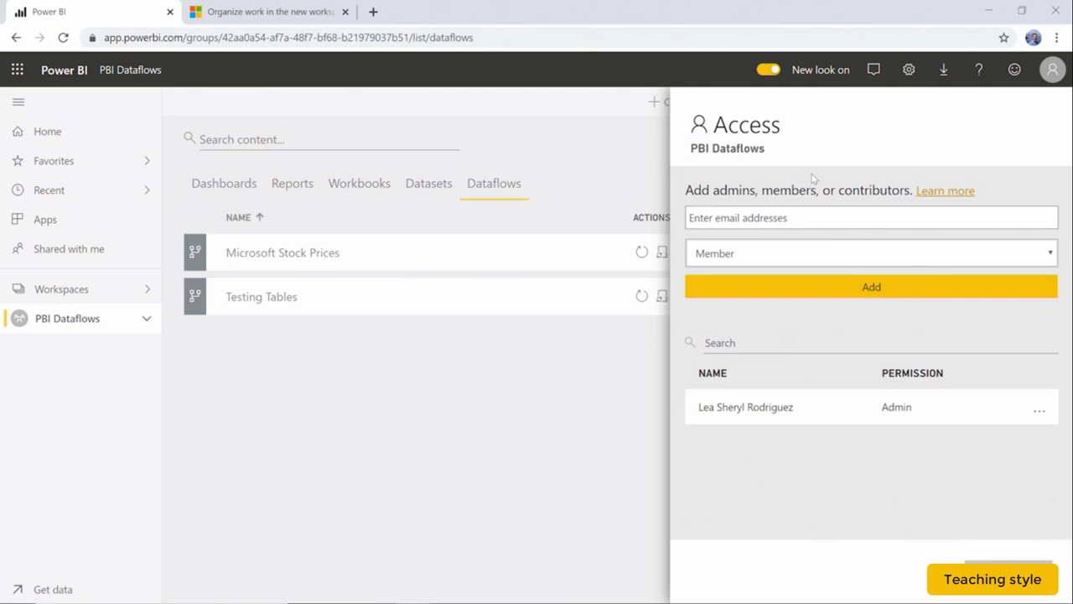
left_click(809, 216)
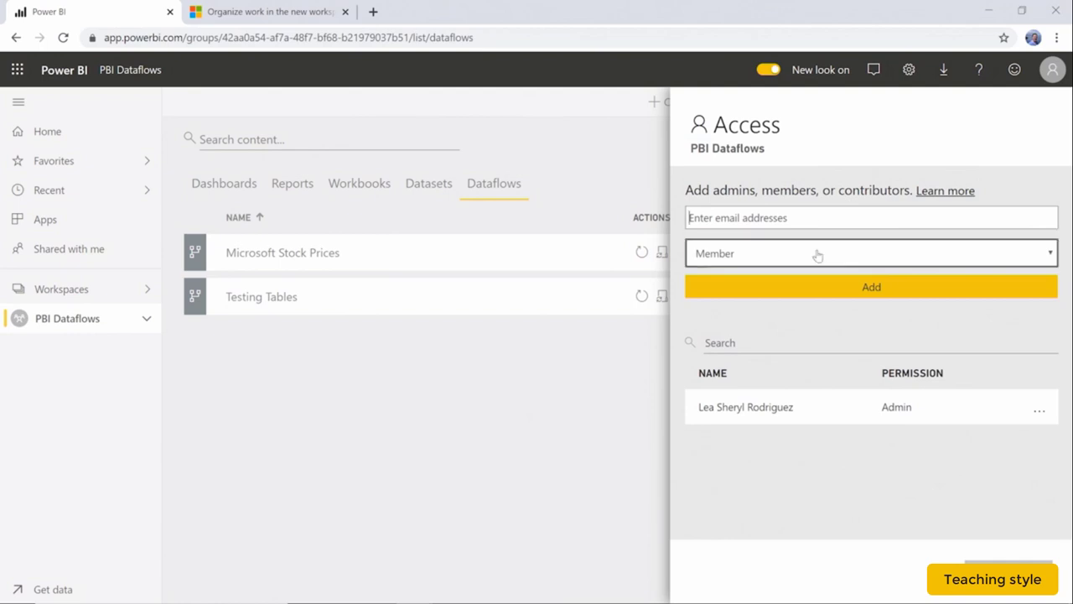
left_click(815, 255)
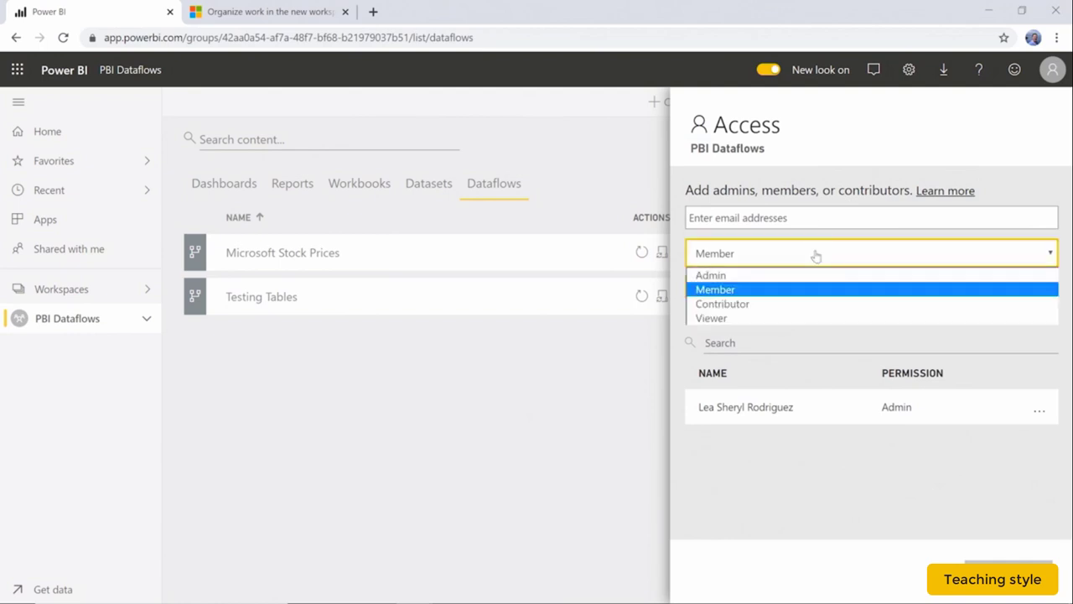
key("Down")
key("Down")
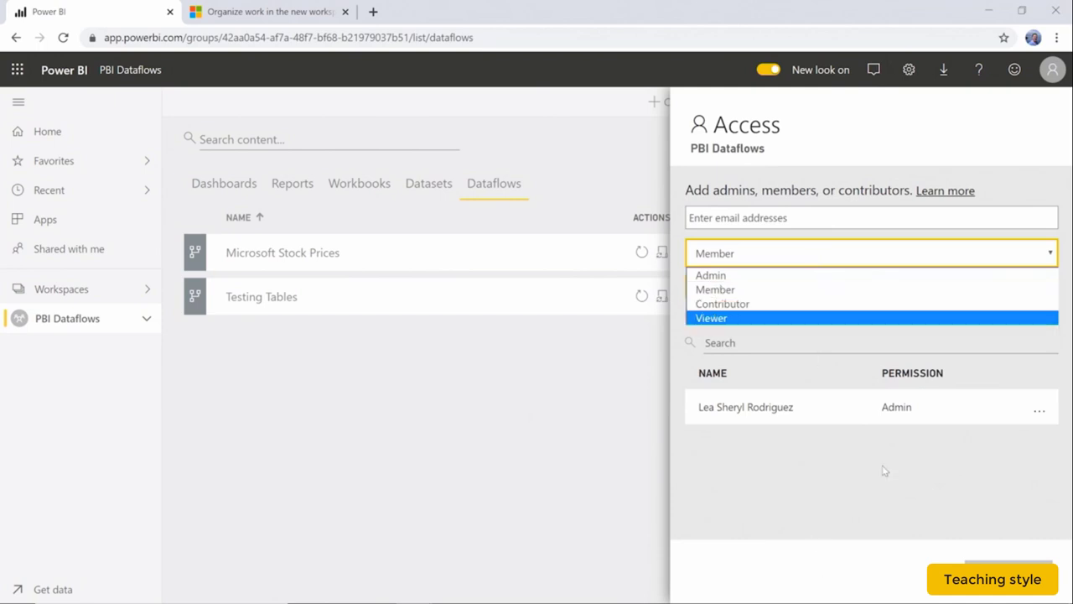
key("Escape")
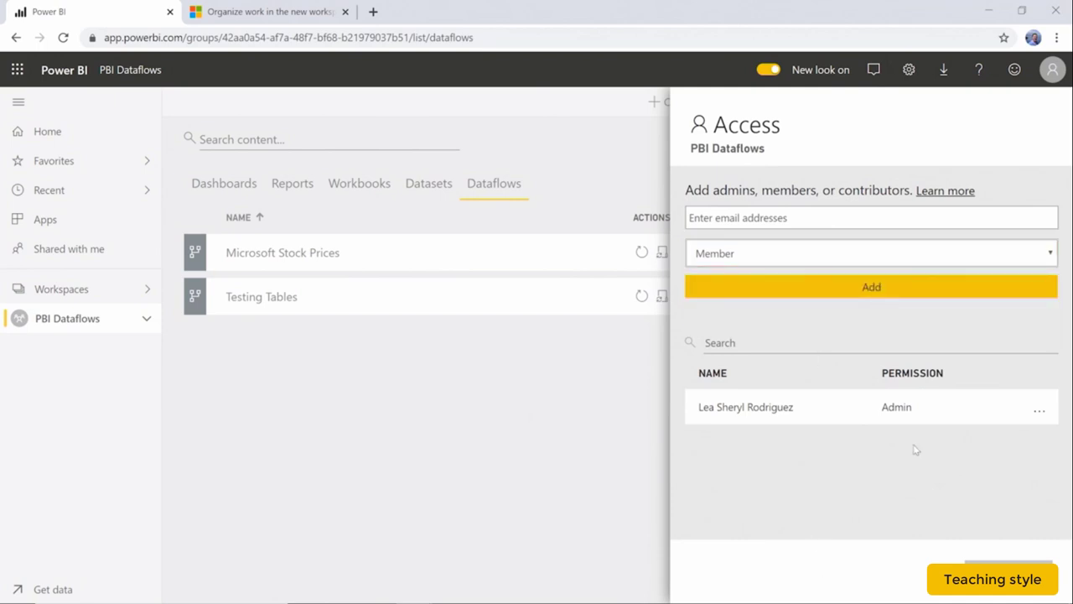
left_click(1040, 415)
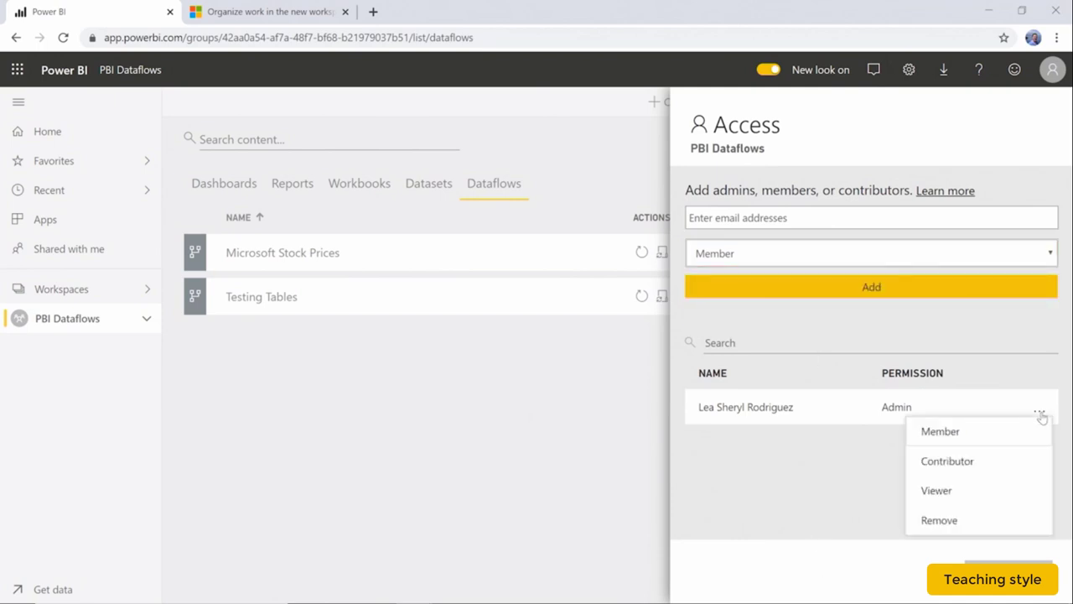
left_click(842, 466)
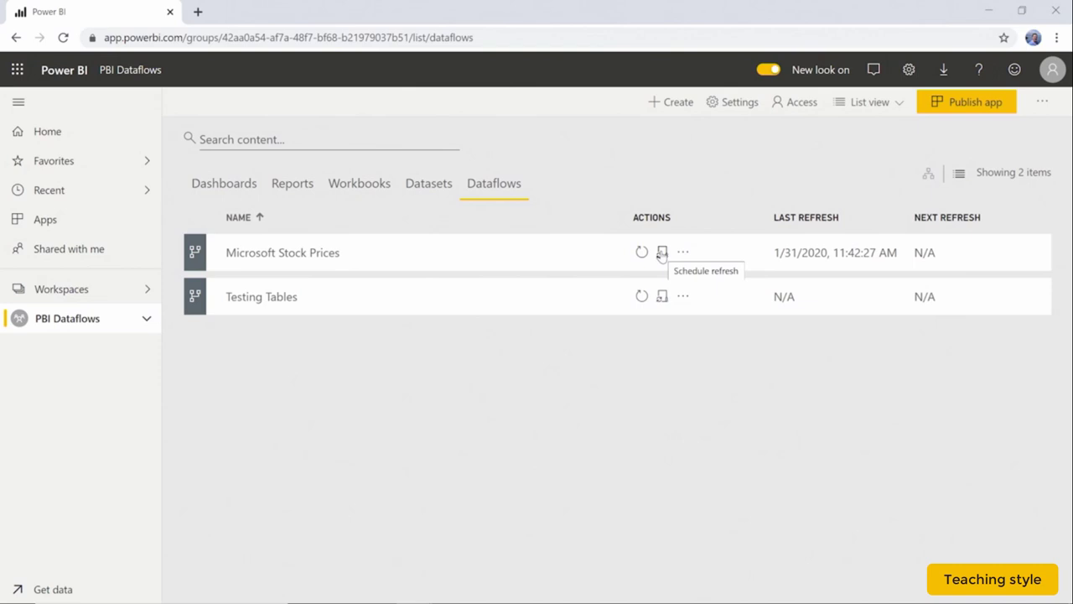
Examine the Microsoft Stock Prices dataflow's entities, and its gateway connection and data source credentials in the dataflow settings
left_click(334, 255)
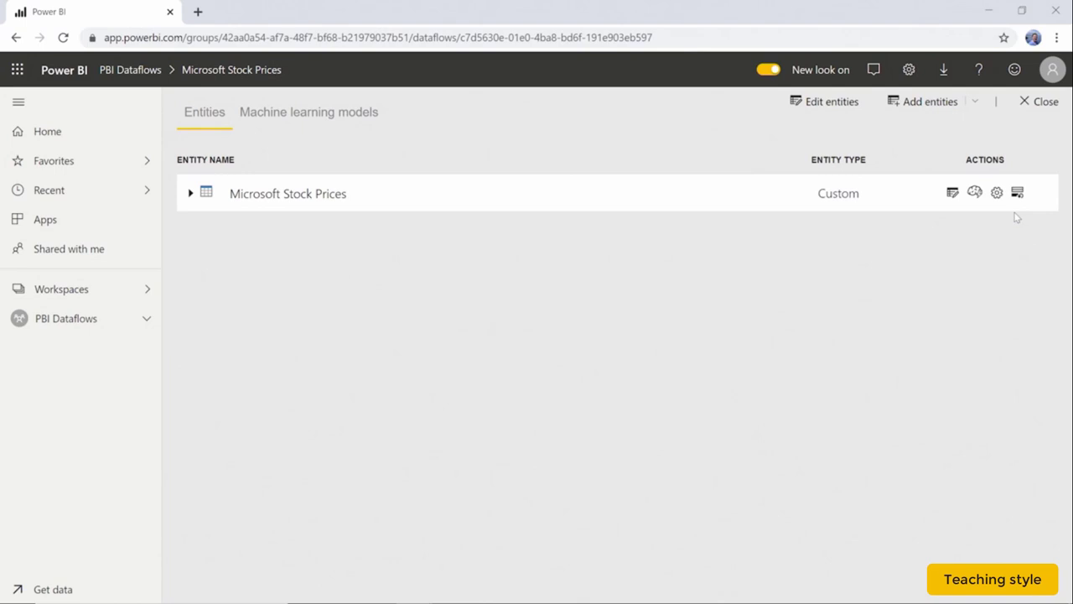
left_click(1037, 101)
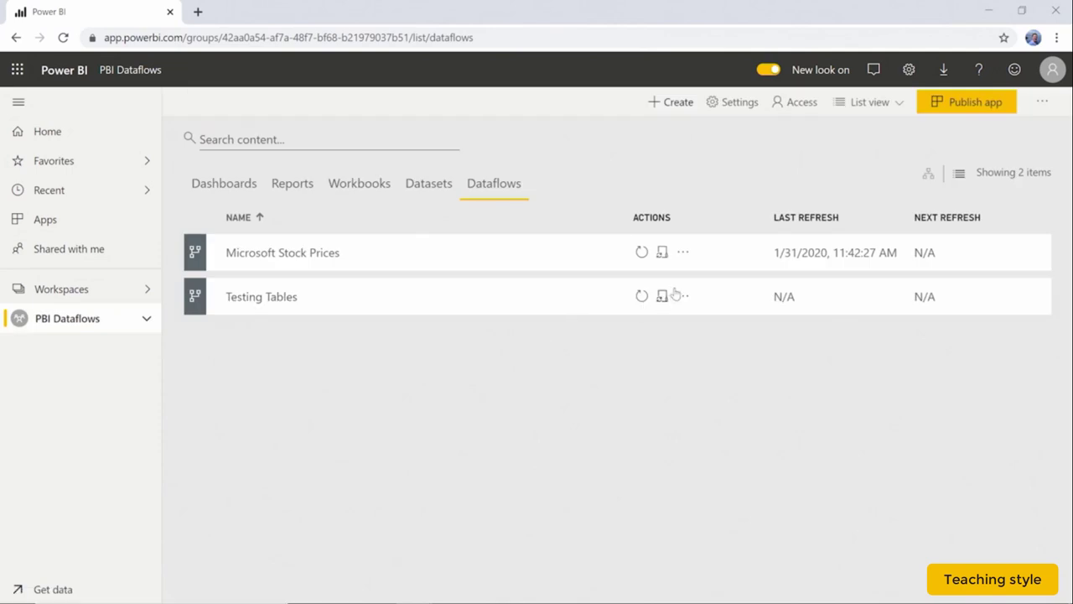
left_click(662, 253)
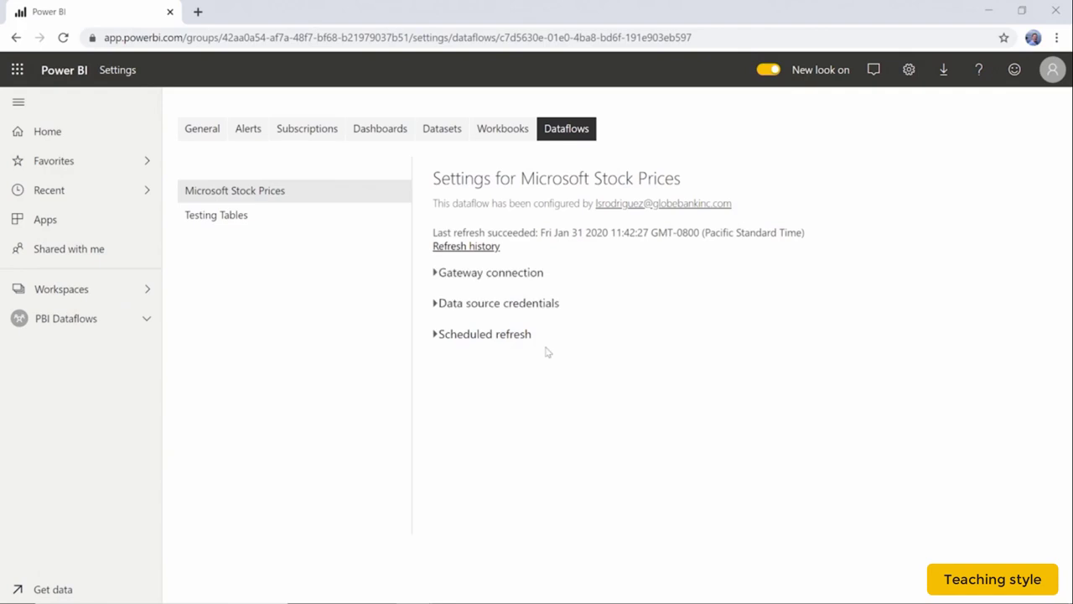
left_click(436, 274)
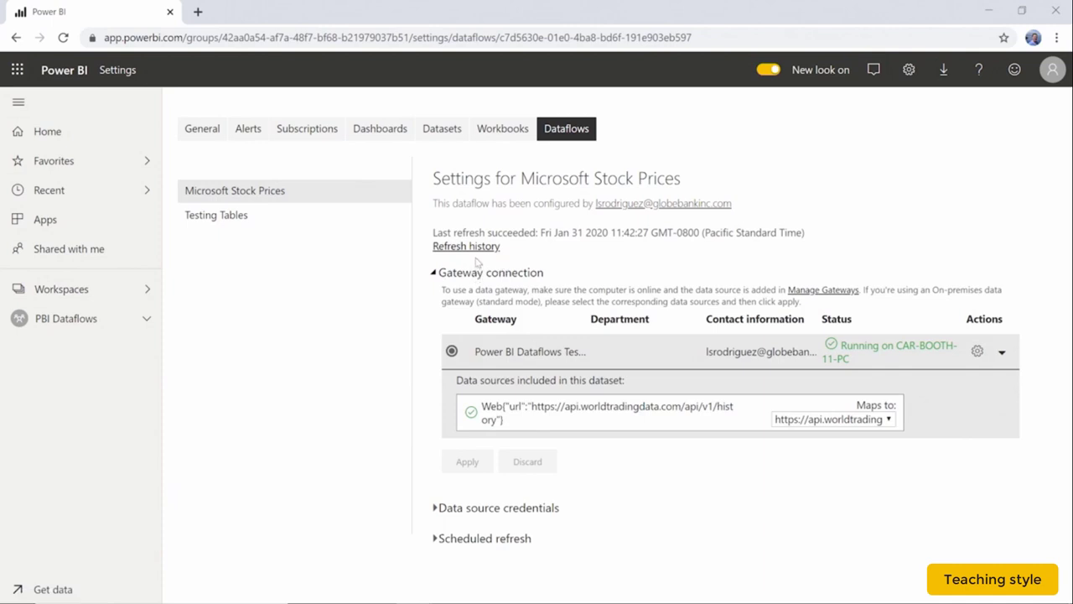
left_click(436, 275)
left_click(443, 306)
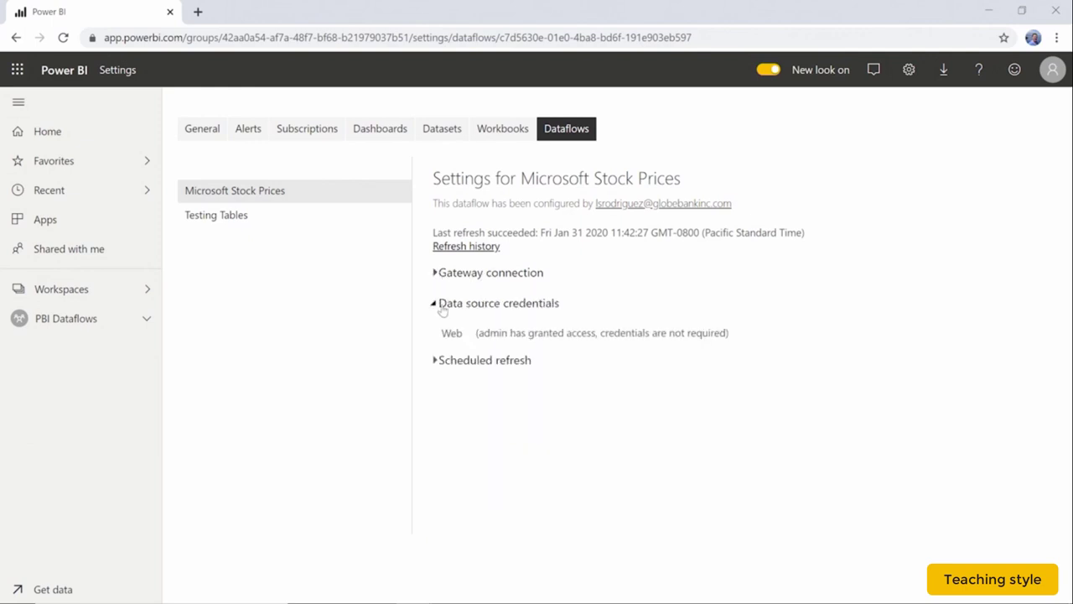
left_click(442, 306)
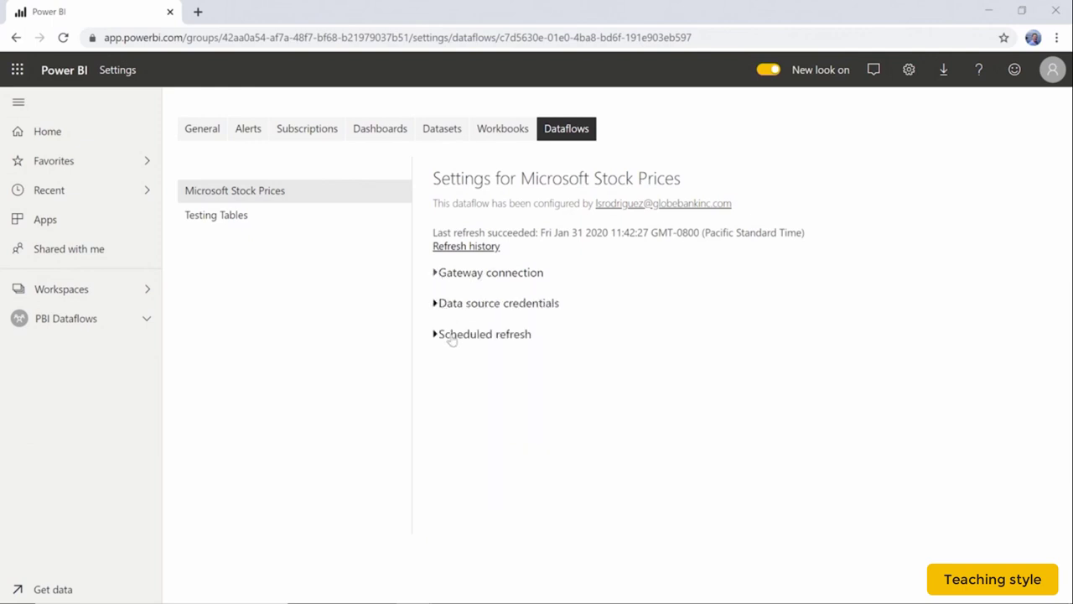
Turn on scheduled refresh for the Microsoft Stock Prices dataflow and set the time zone to (UTC-05:00) Eastern Time (US and Canada)
left_click(451, 337)
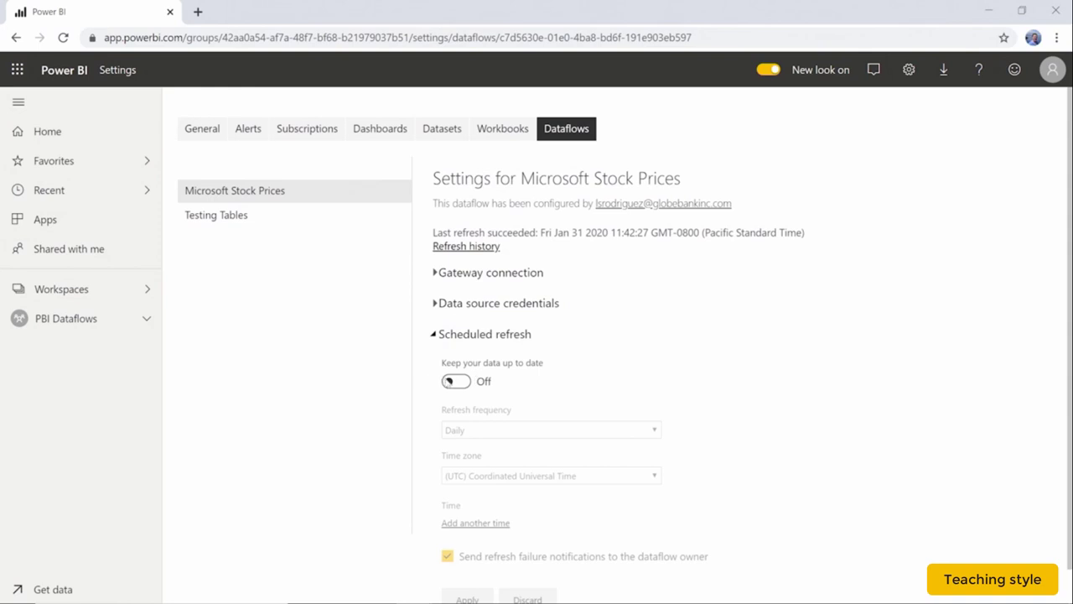
left_click(450, 381)
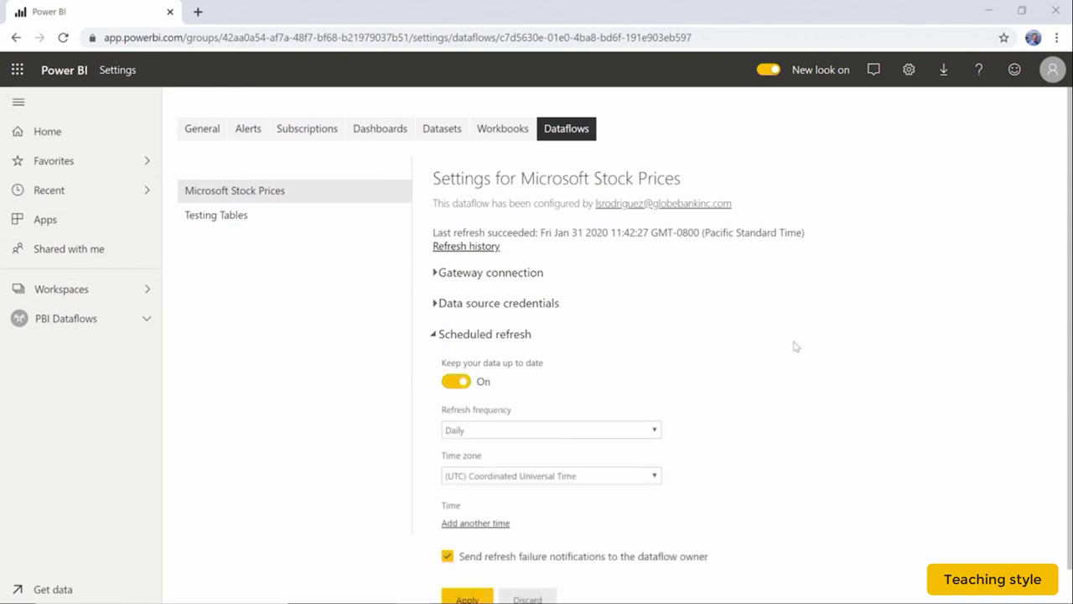
scroll(796, 346, "down", 1)
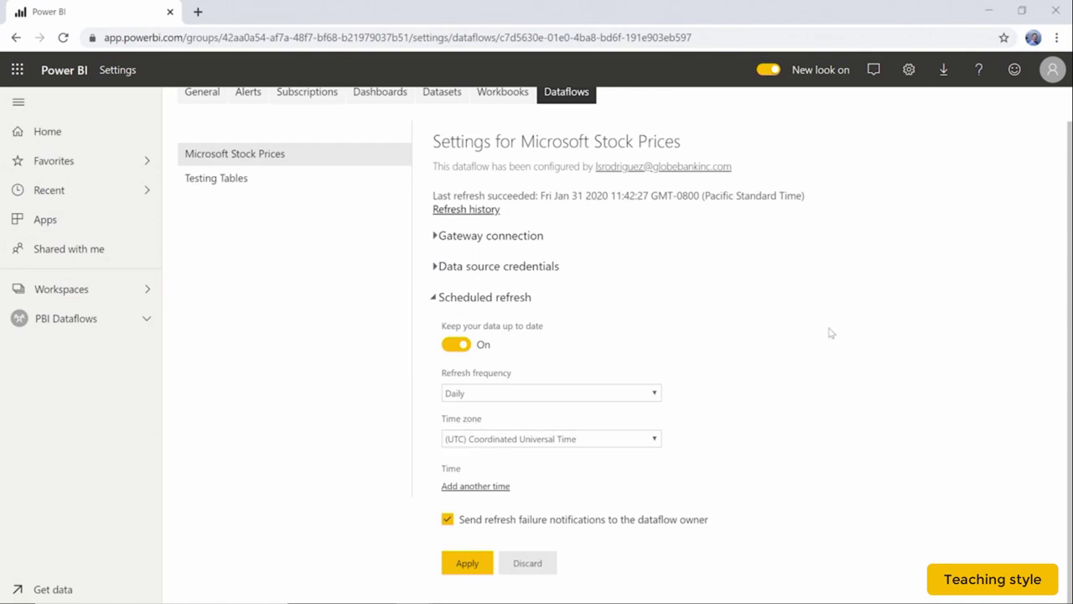
left_click(651, 440)
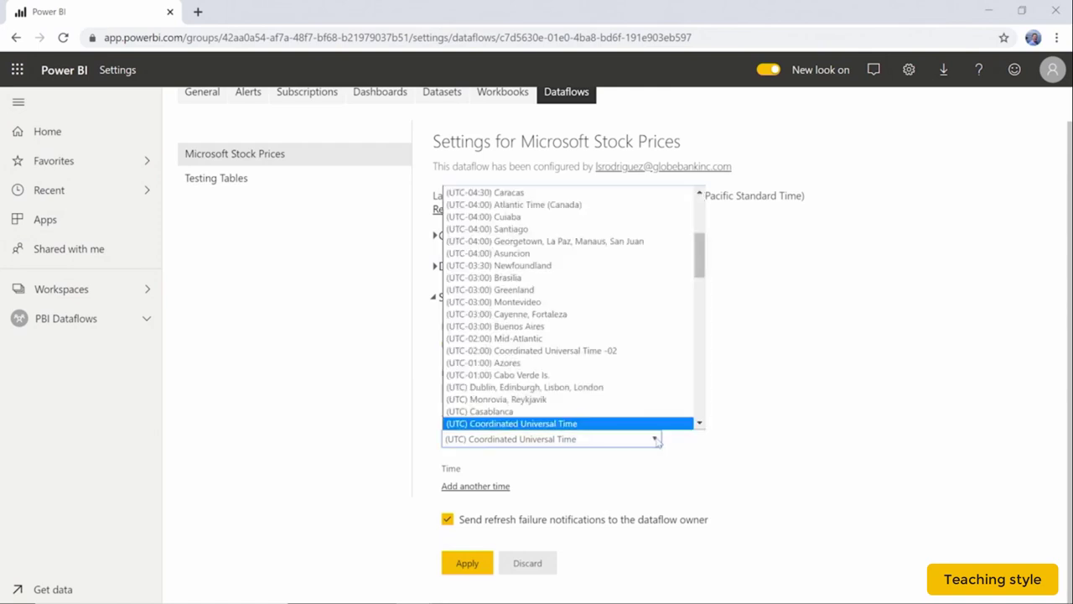
scroll(652, 325, "up", 3)
scroll(652, 325, "up", 2)
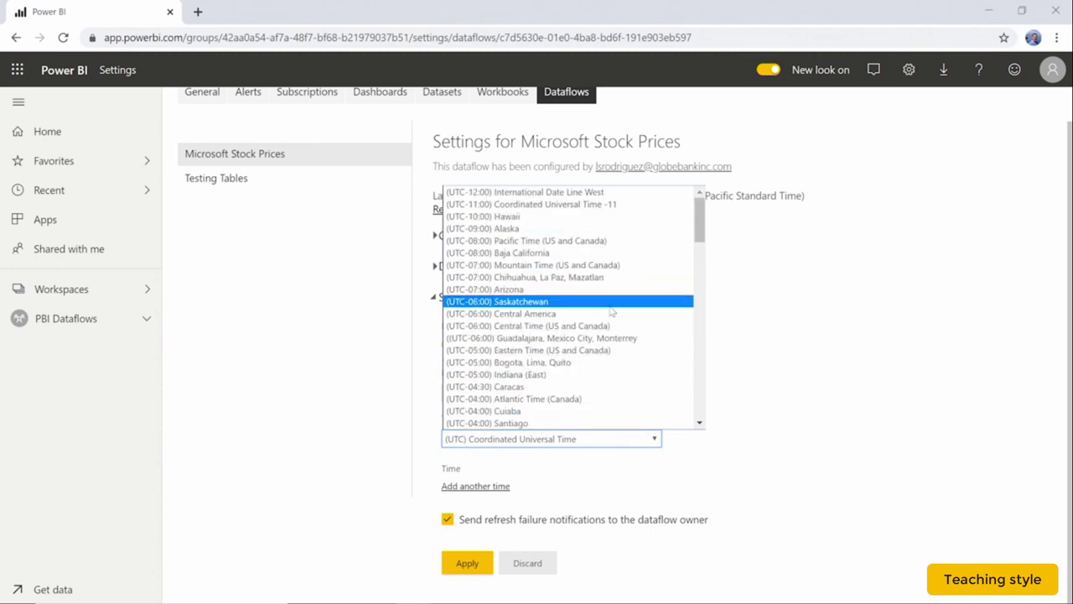
left_click(597, 350)
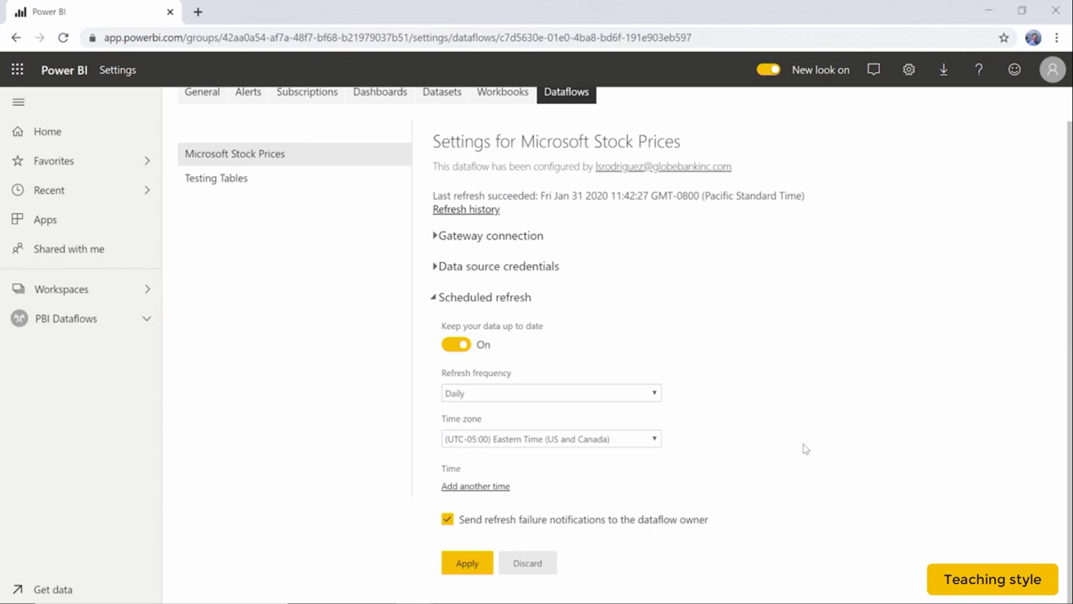
Add a 9:00 PM refresh time, keep the refresh frequency at Daily, and apply the schedule
left_click(479, 489)
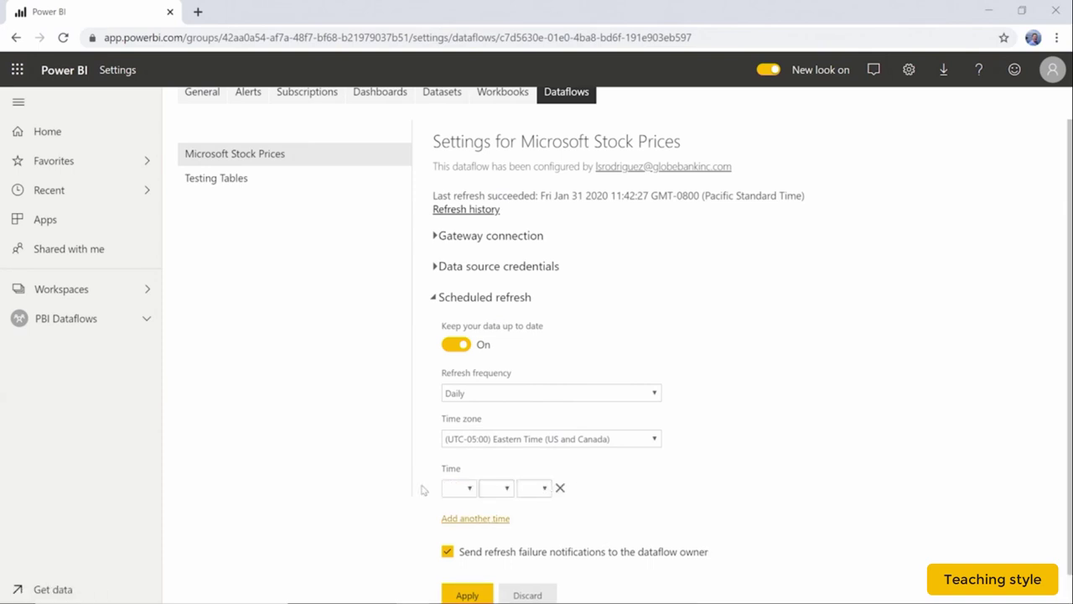
left_click(468, 489)
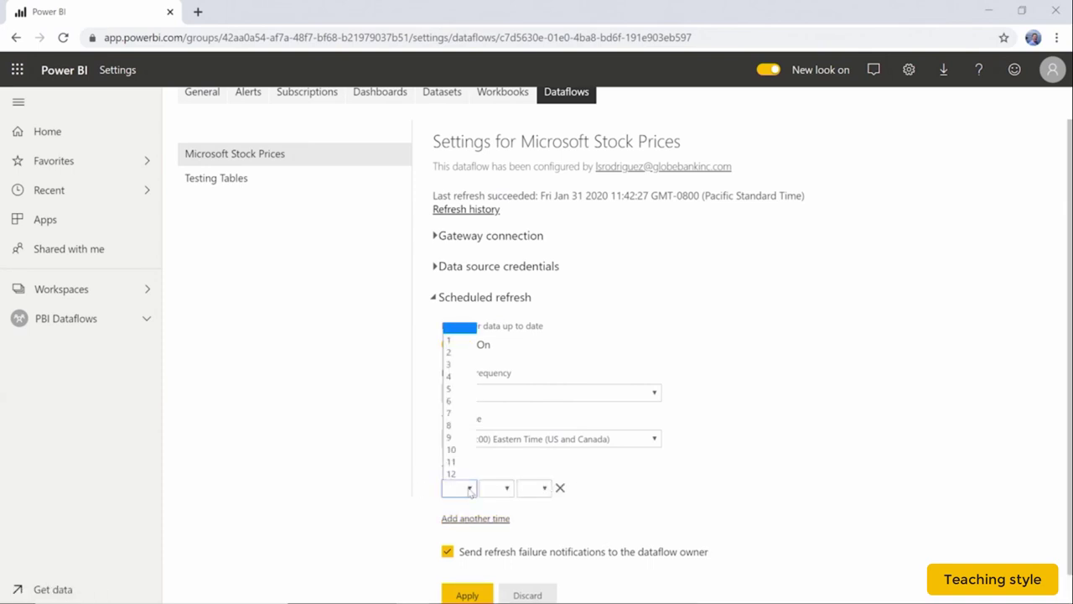
left_click(461, 439)
left_click(494, 488)
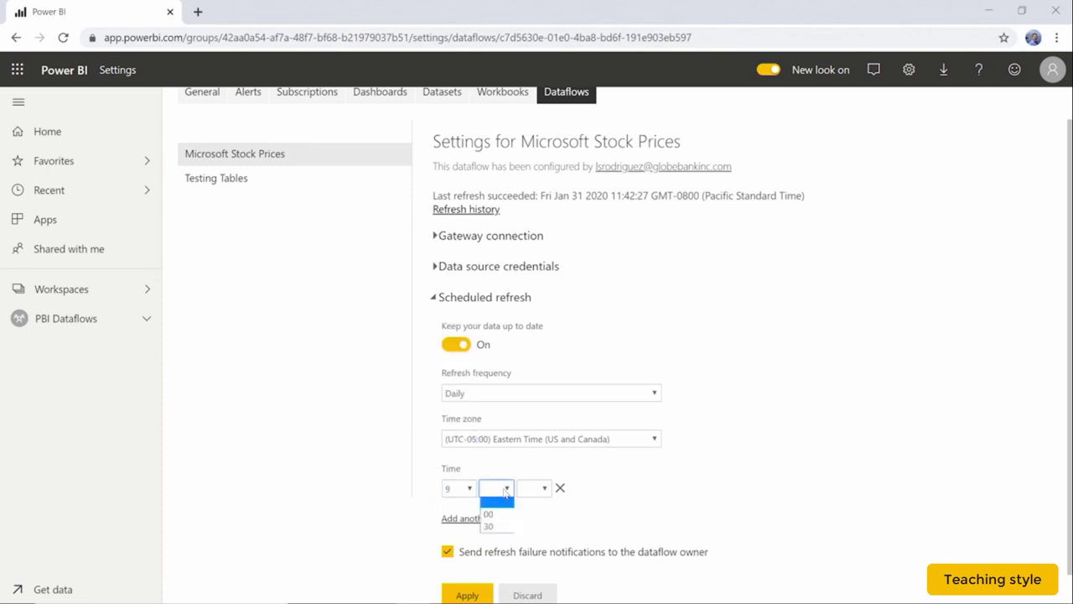
left_click(498, 511)
scroll(556, 495, "down", 1)
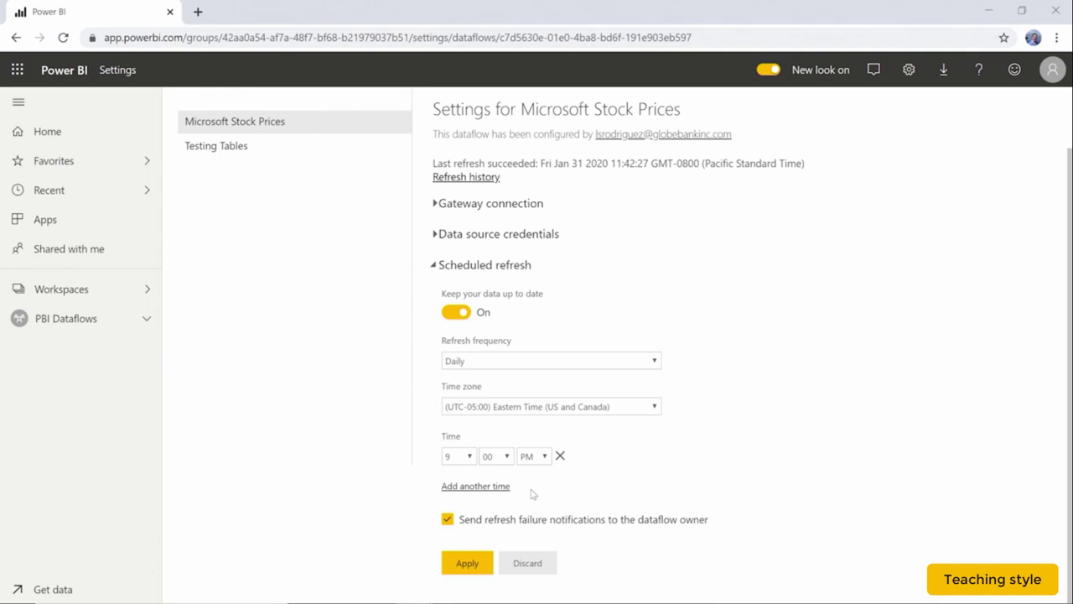
left_click(616, 359)
left_click(678, 333)
left_click(466, 564)
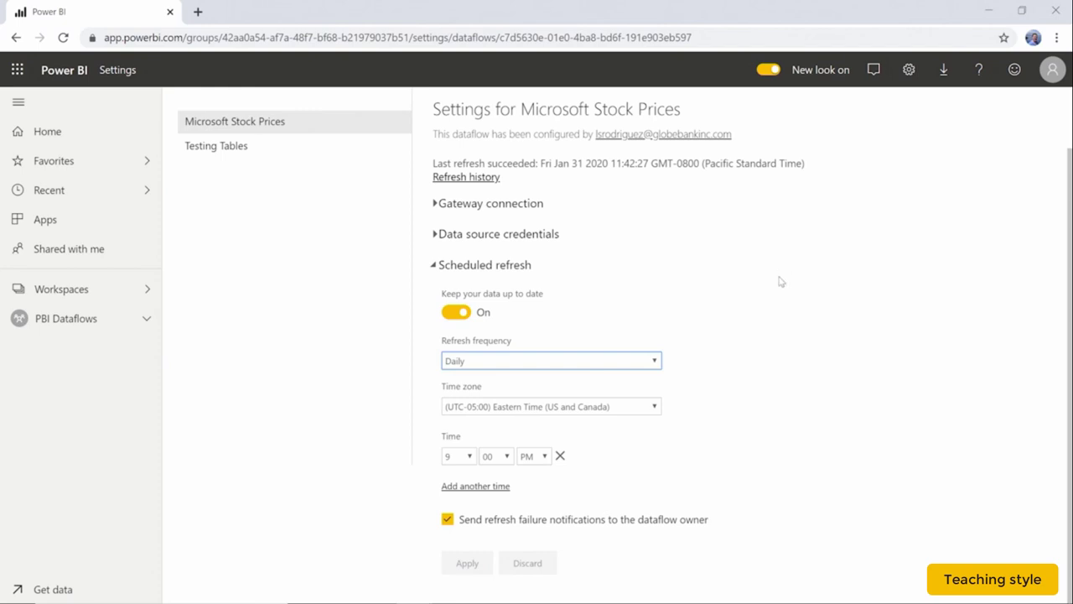
Leave the dataflow settings and return to the list of dataflows in the PBI Dataflows workspace
left_click(276, 153)
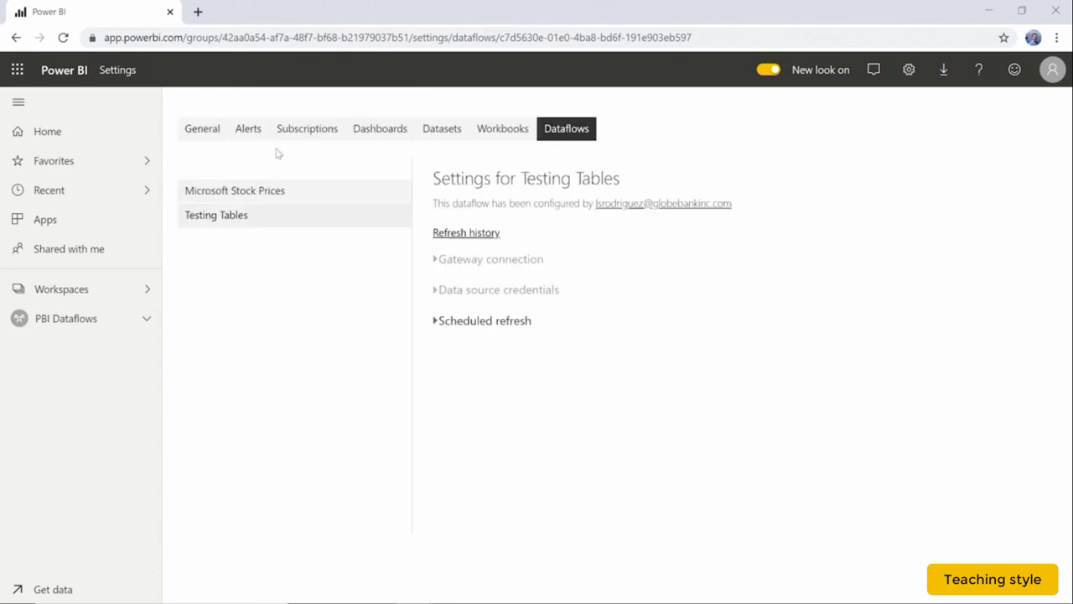
left_click(94, 323)
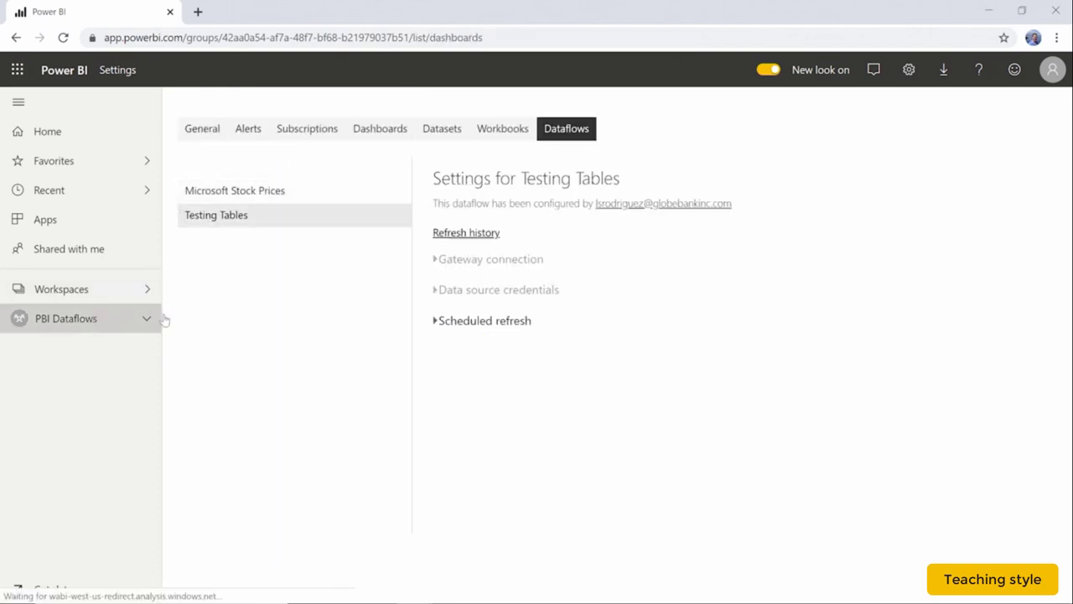
left_click(509, 185)
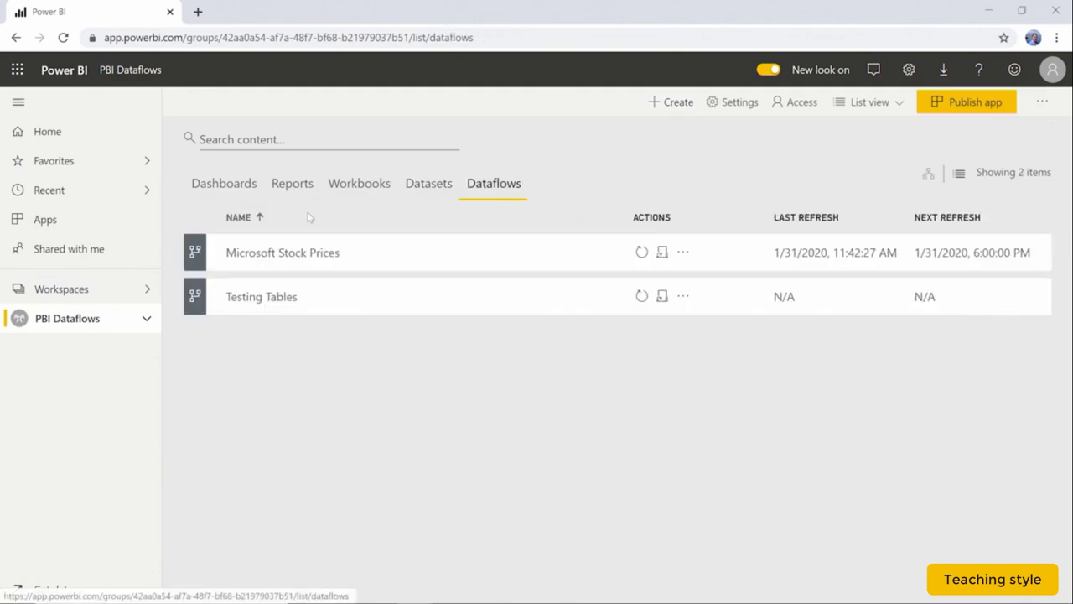
Turn on incremental refresh for the Microsoft Stock Prices entity and choose Date as the DateTime field to filter by
left_click(312, 254)
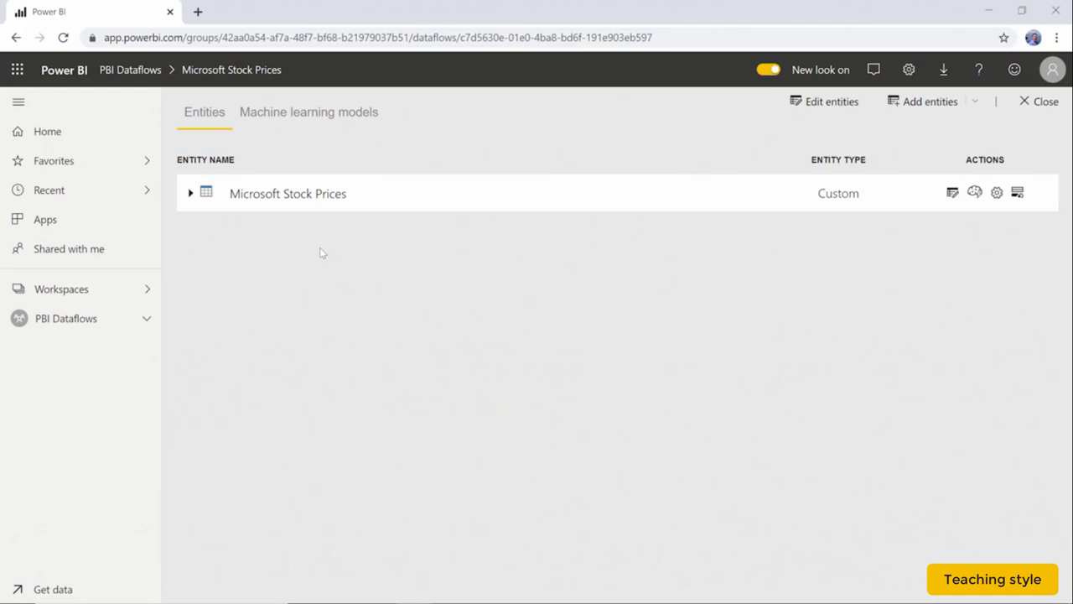
left_click(1017, 193)
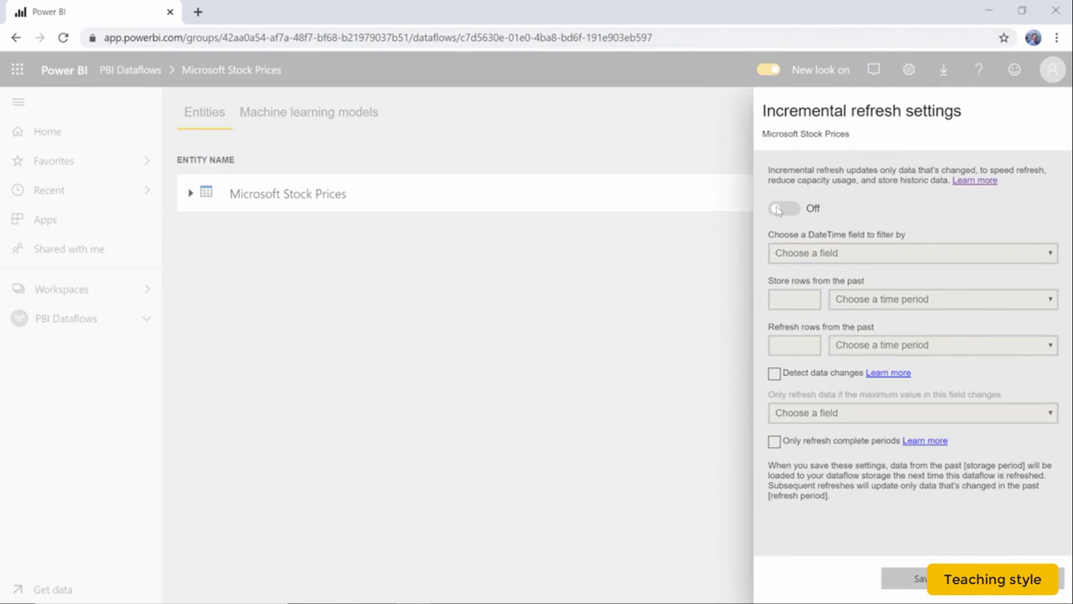
left_click(776, 210)
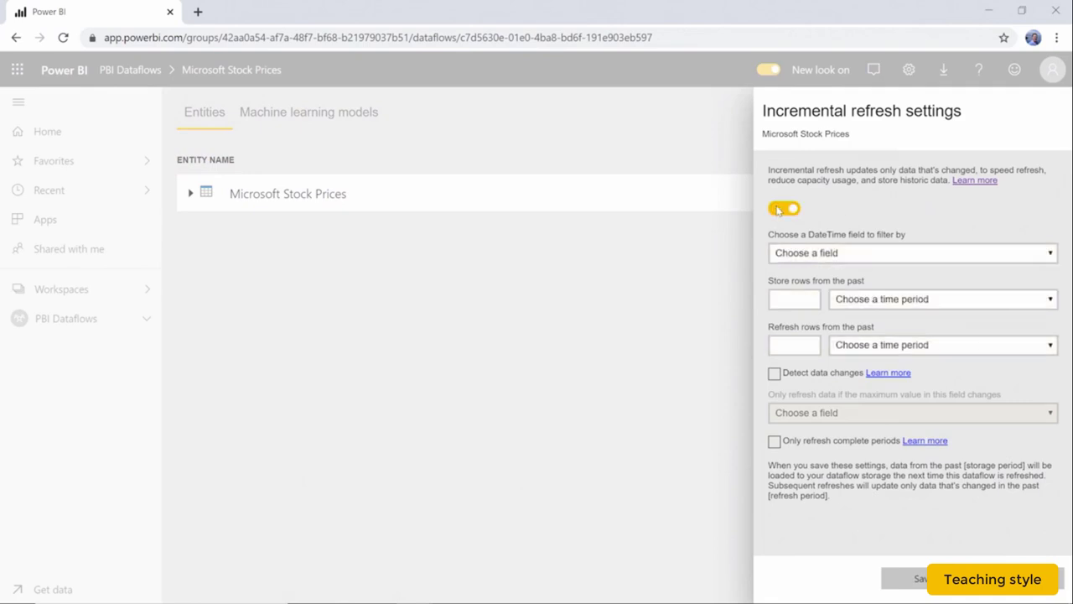
left_click(851, 254)
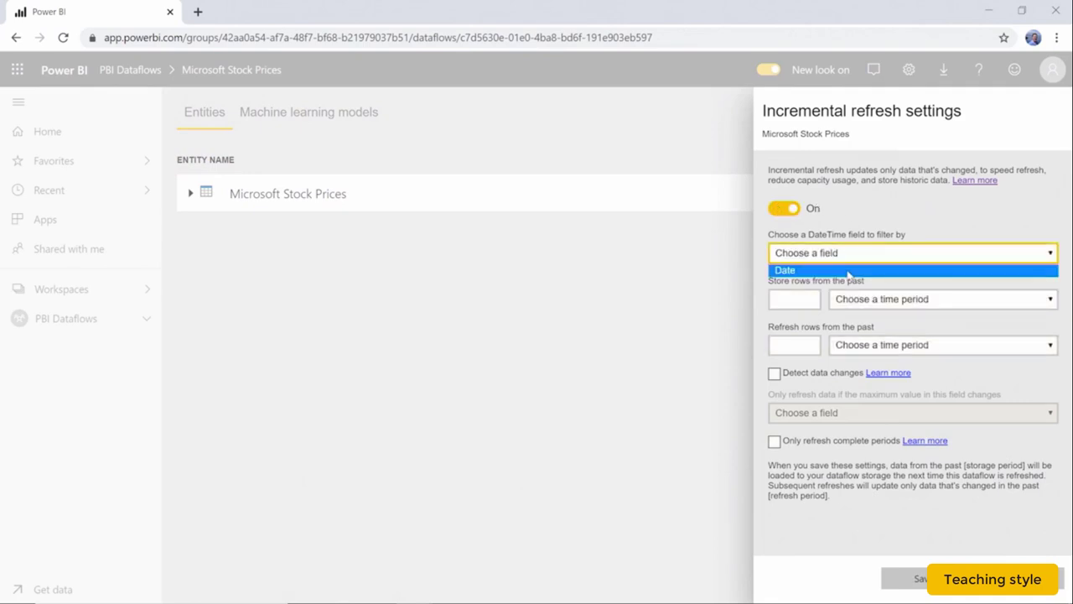
left_click(849, 271)
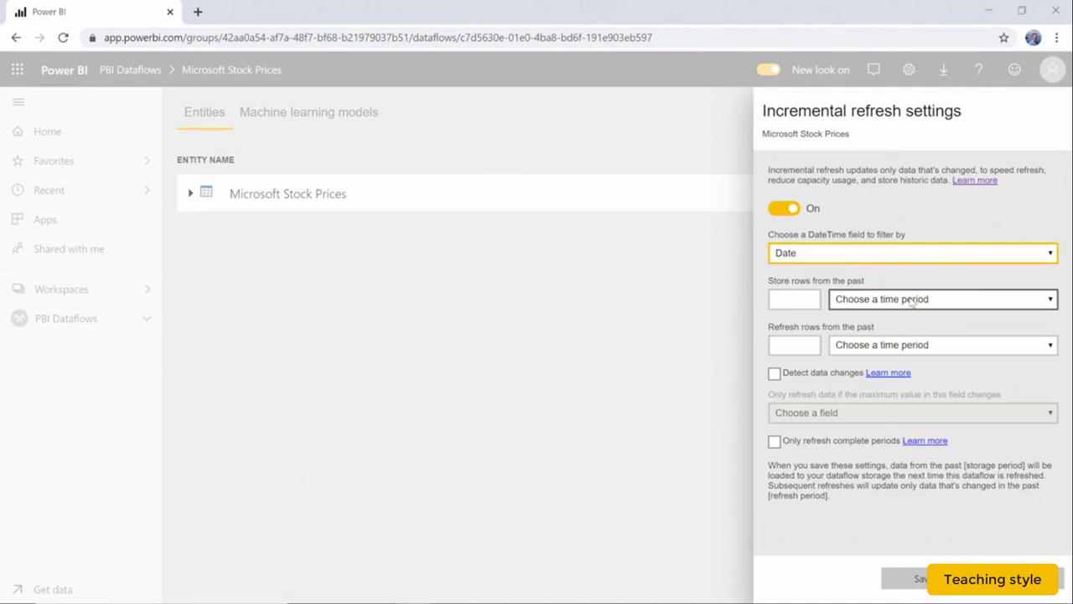
Set the incremental refresh to refresh rows from the past 1 day
left_click(916, 350)
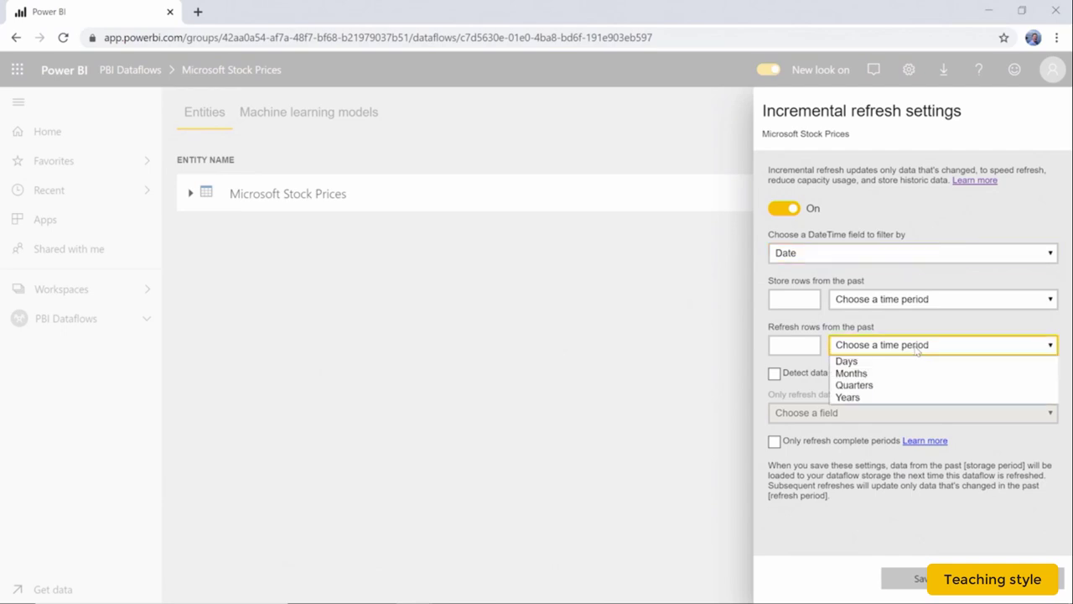
left_click(905, 363)
left_click(803, 348)
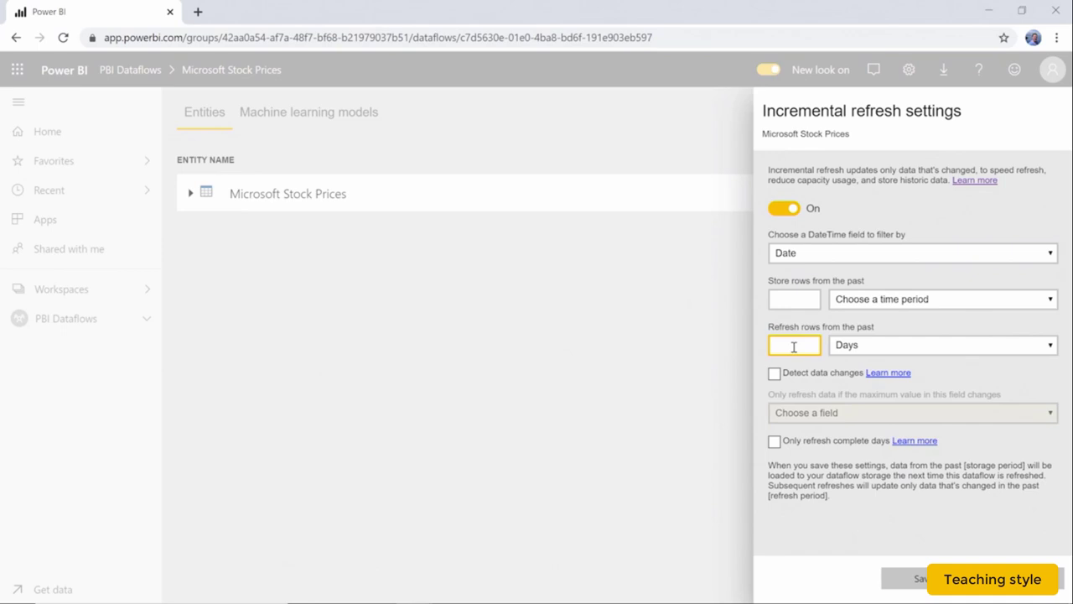
type("1")
key("Tab")
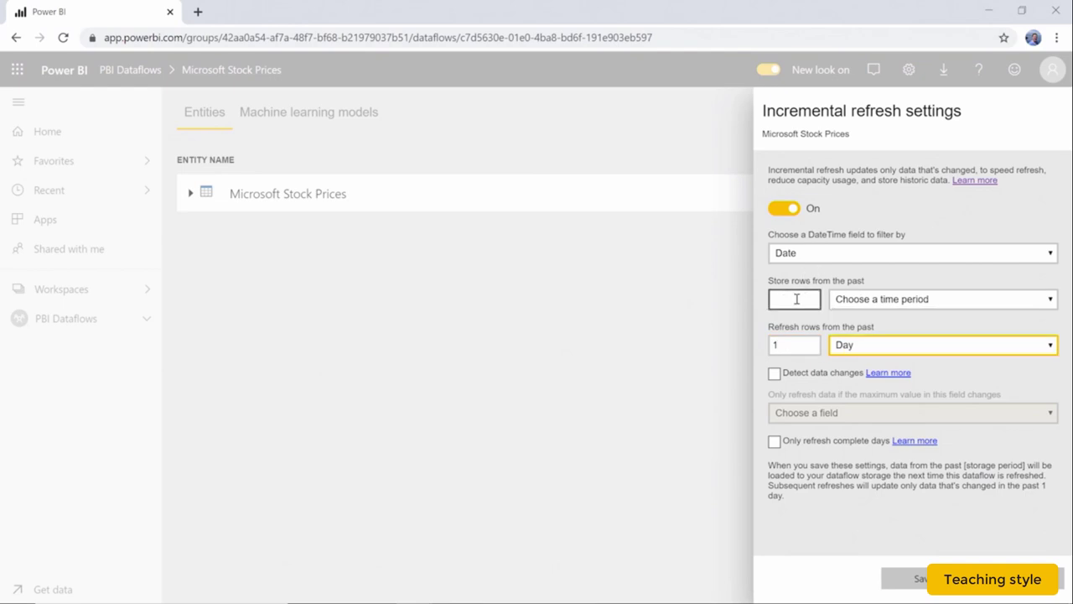
Store rows from the past 100 years, save the incremental refresh settings, and dismiss the save notification
left_click(799, 299)
left_click(871, 300)
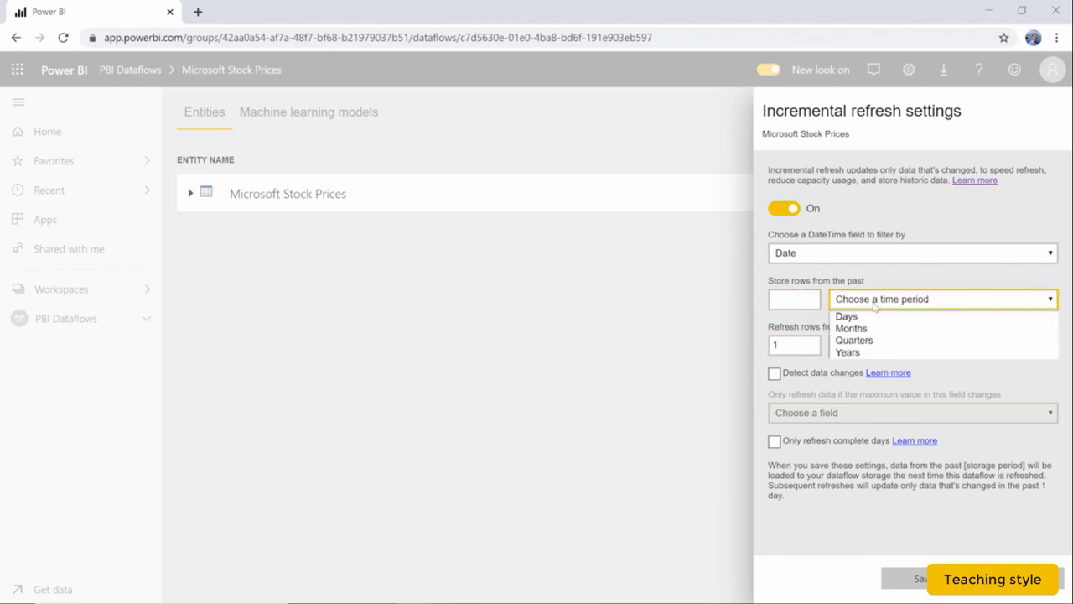
left_click(876, 352)
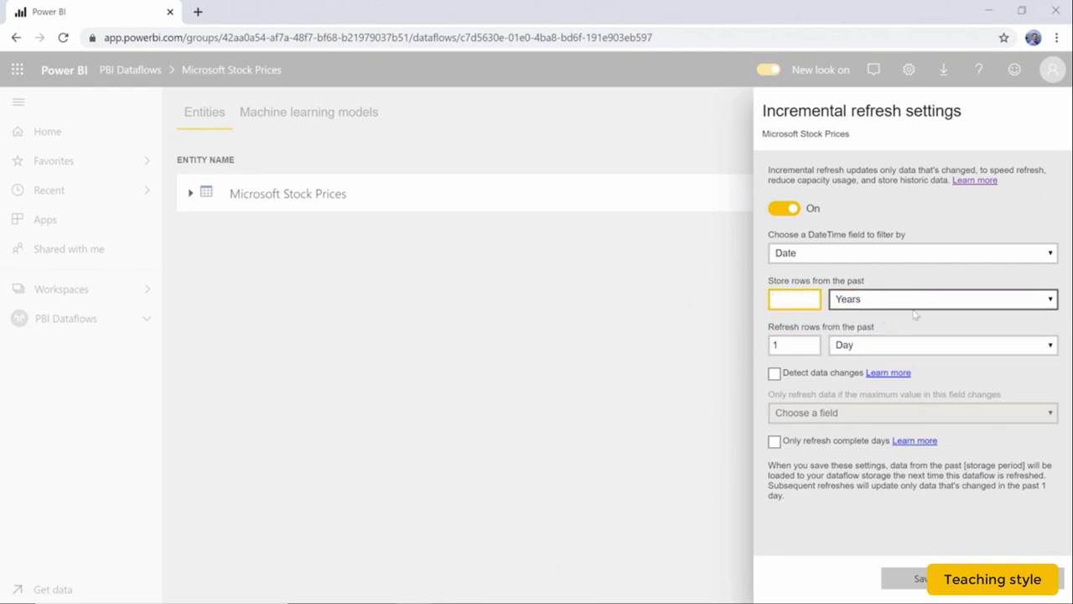
type("100")
left_click(888, 578)
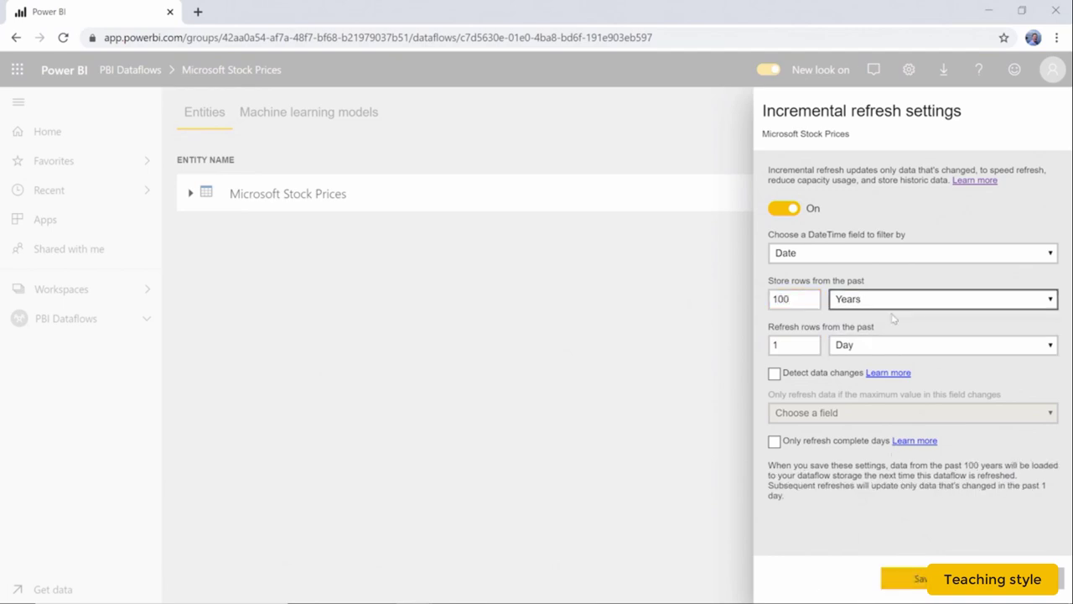
left_click(922, 586)
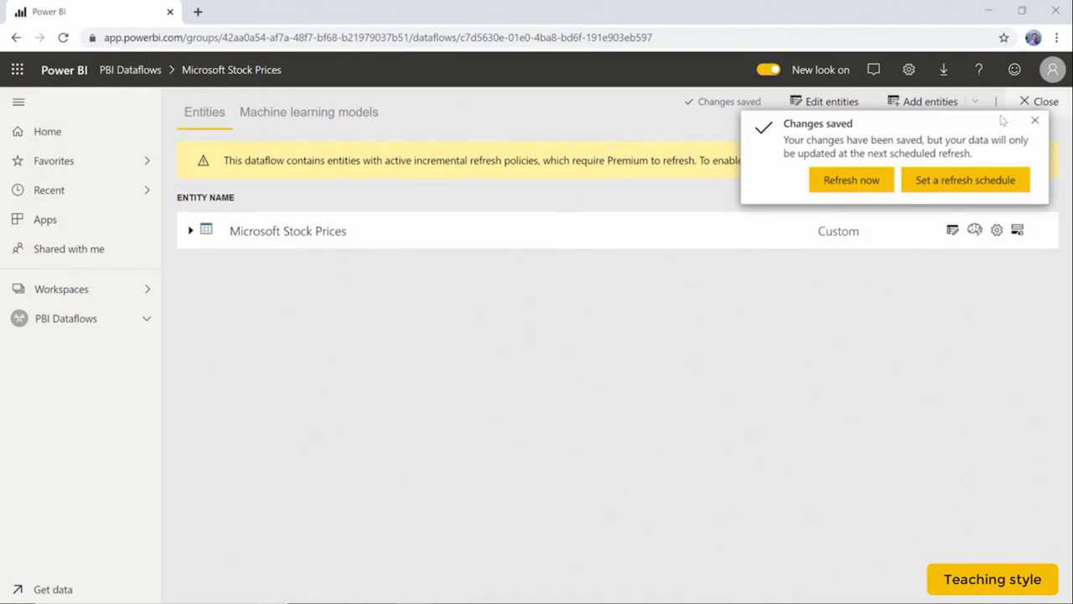
left_click(1034, 123)
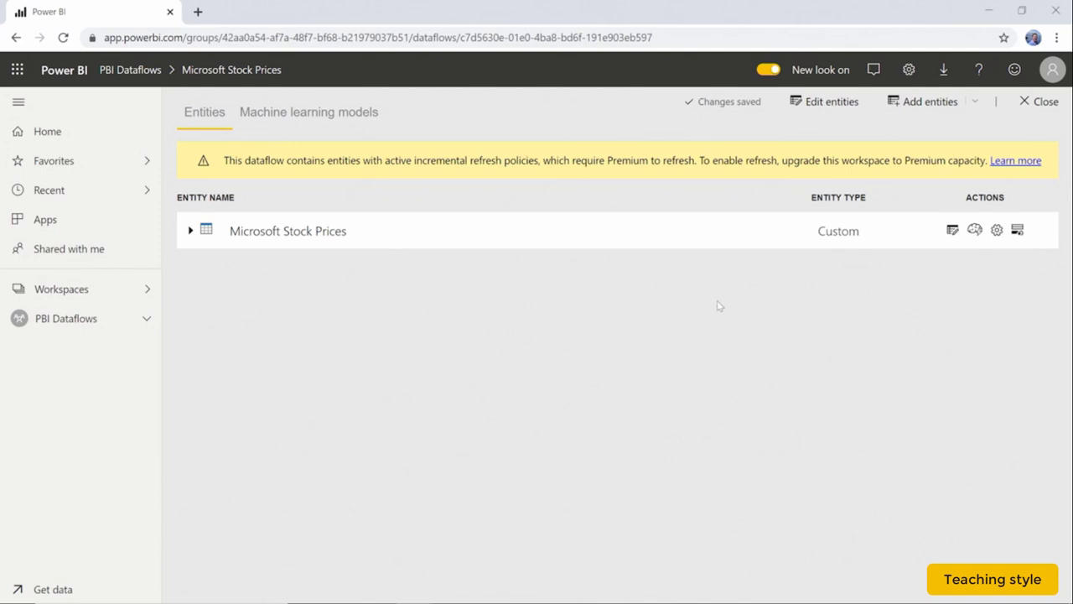
Close the Microsoft Stock Prices dataflow and open the settings of the Microsoft Stock Prices (Version 1) dataset
left_click(1033, 101)
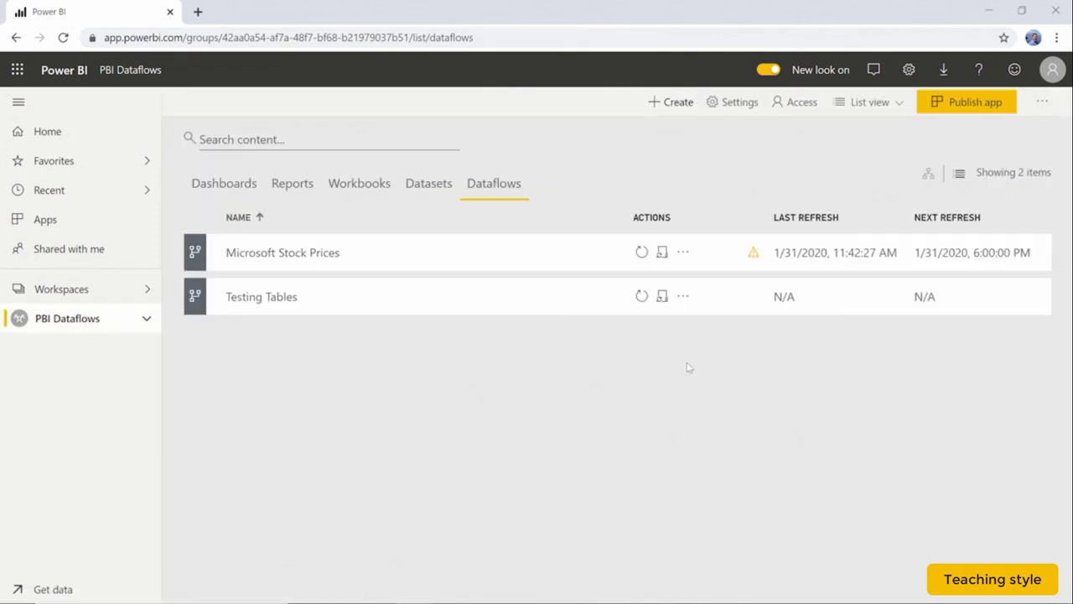
mouse_move(752, 254)
left_click(430, 188)
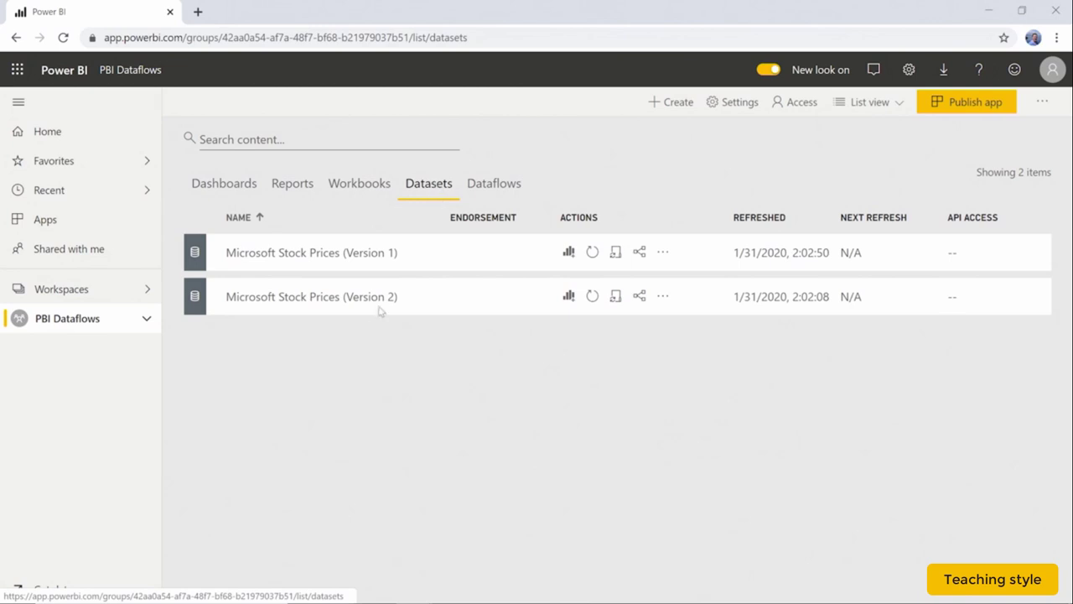
left_click(615, 253)
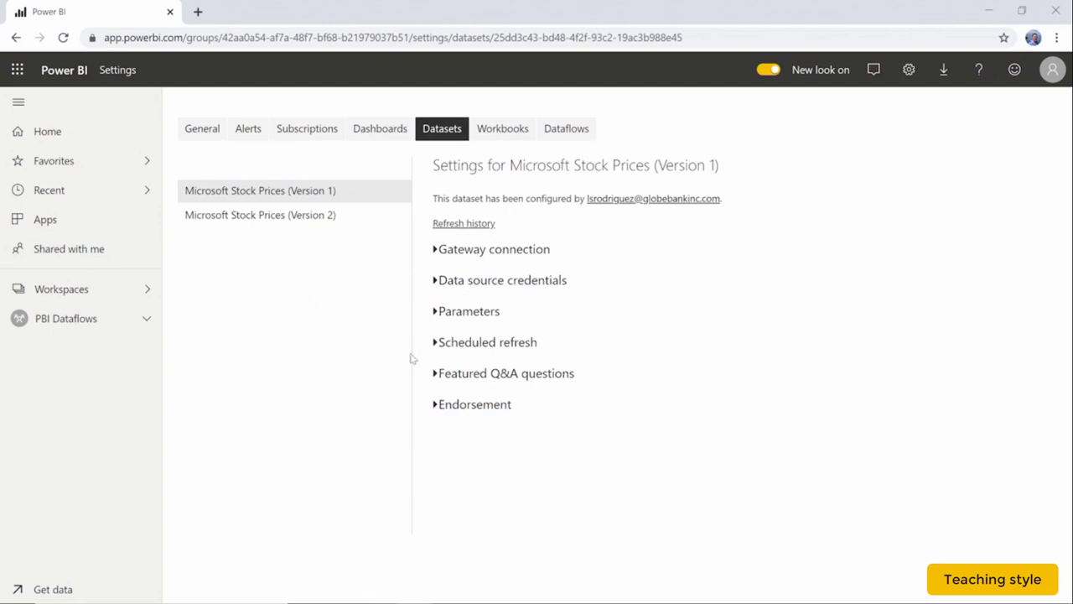
Examine the data source credentials and gateway connection settings of the Version 1 dataset
left_click(435, 282)
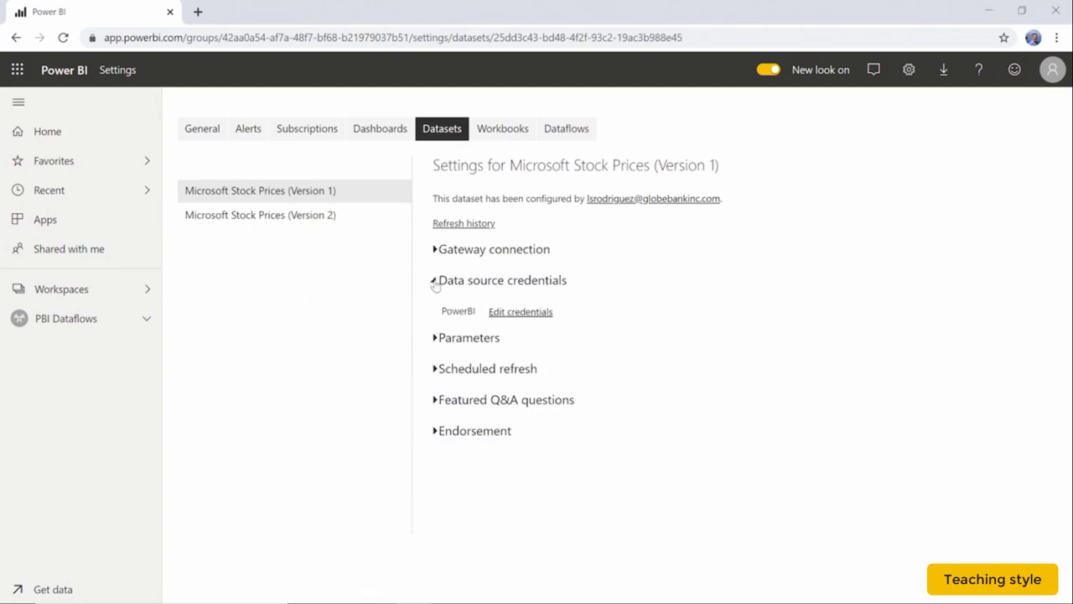
left_click(434, 252)
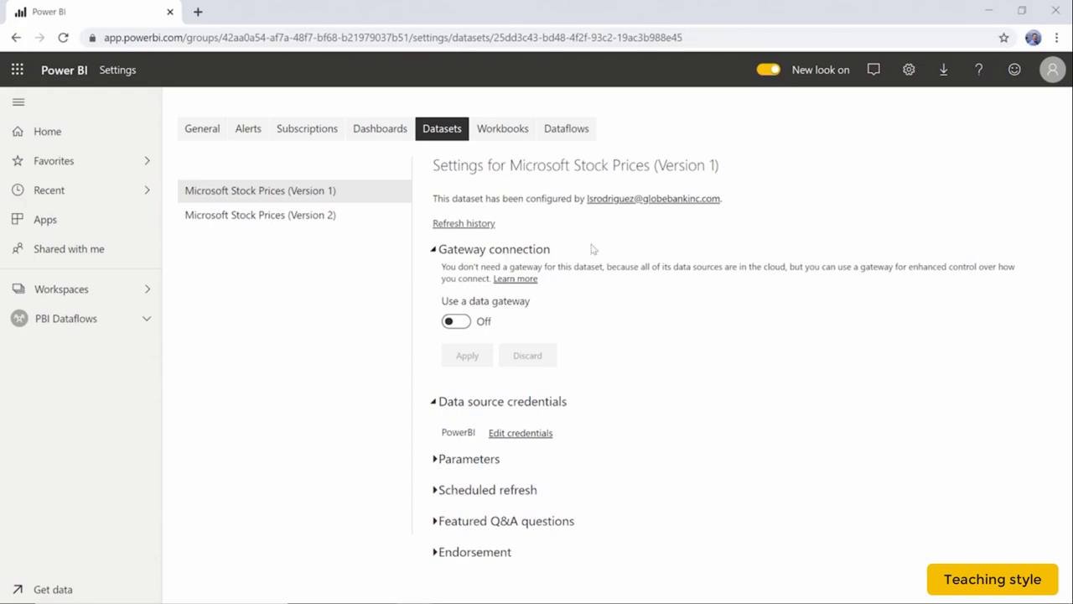
left_click(434, 250)
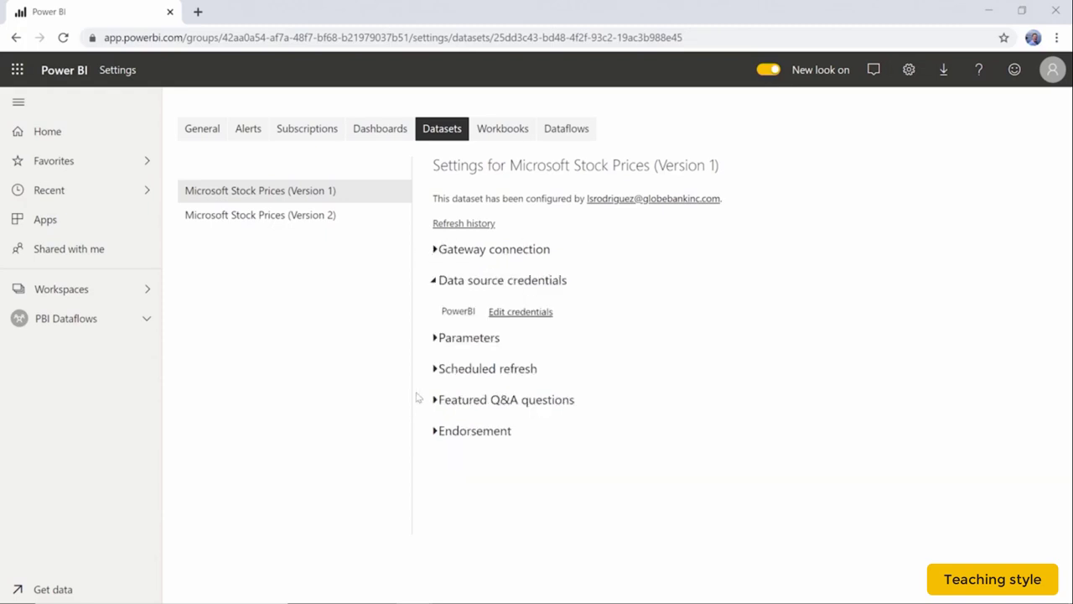
Turn on scheduled refresh for the Version 1 dataset and set the time zone to (UTC-05:00) Eastern Time (US and Canada)
left_click(434, 369)
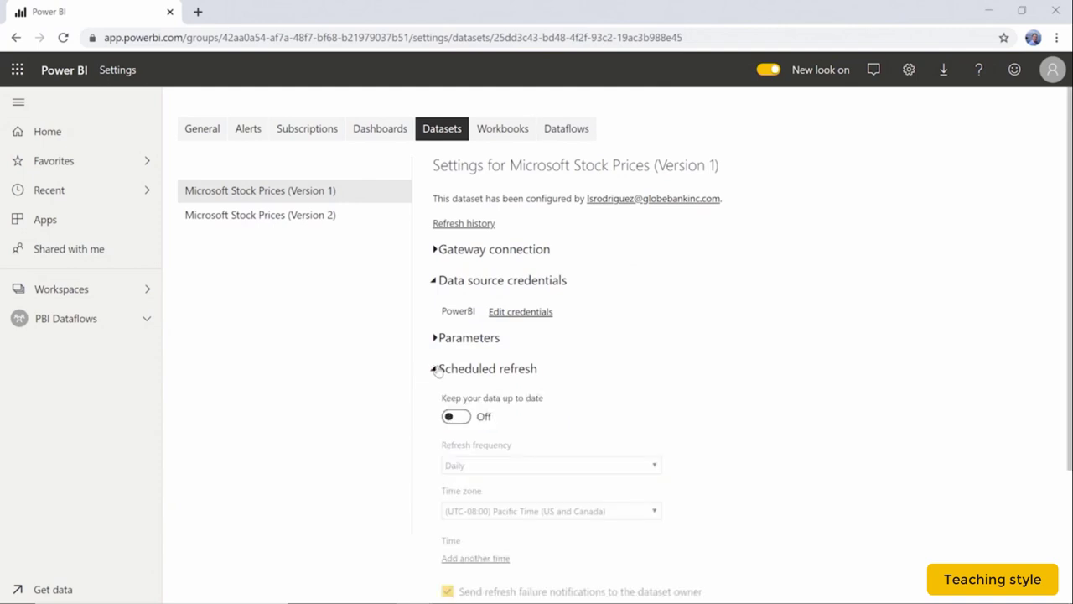
left_click(457, 417)
scroll(554, 436, "down", 2)
left_click(592, 364)
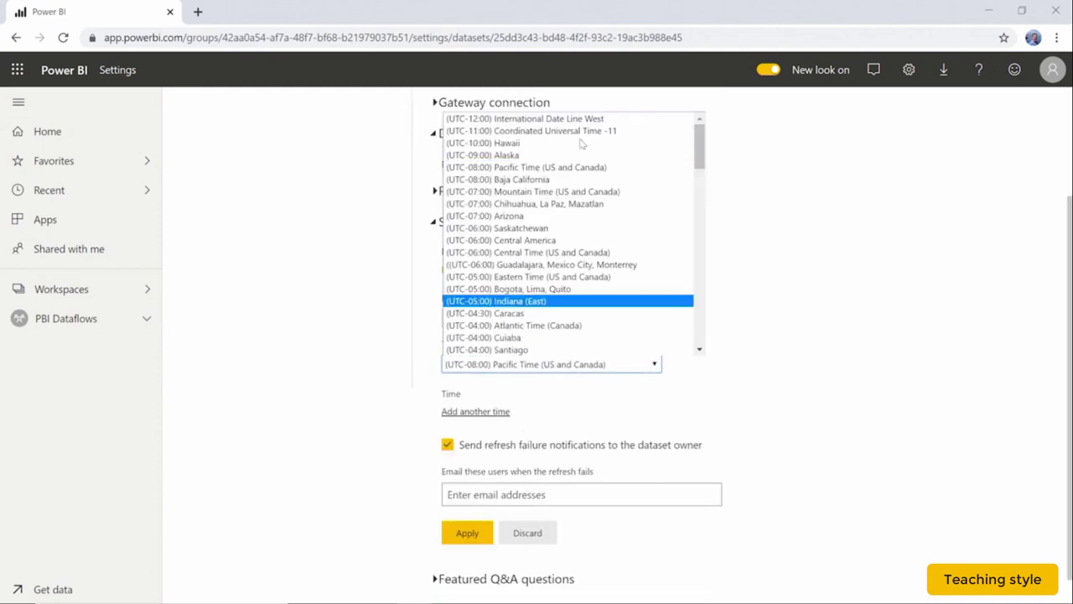
left_click(599, 276)
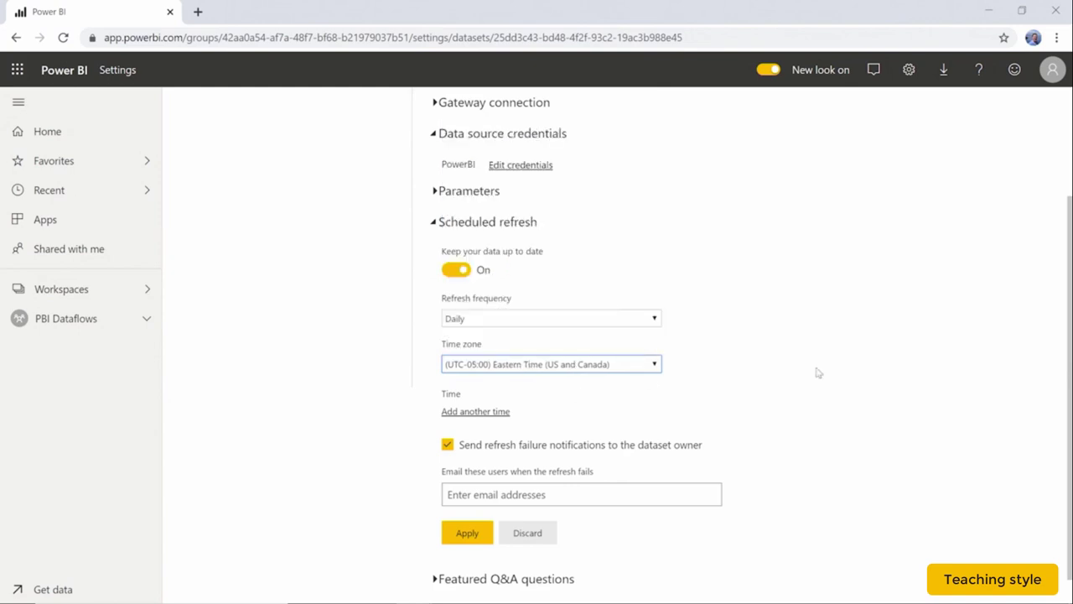
scroll(797, 374, "down", 1)
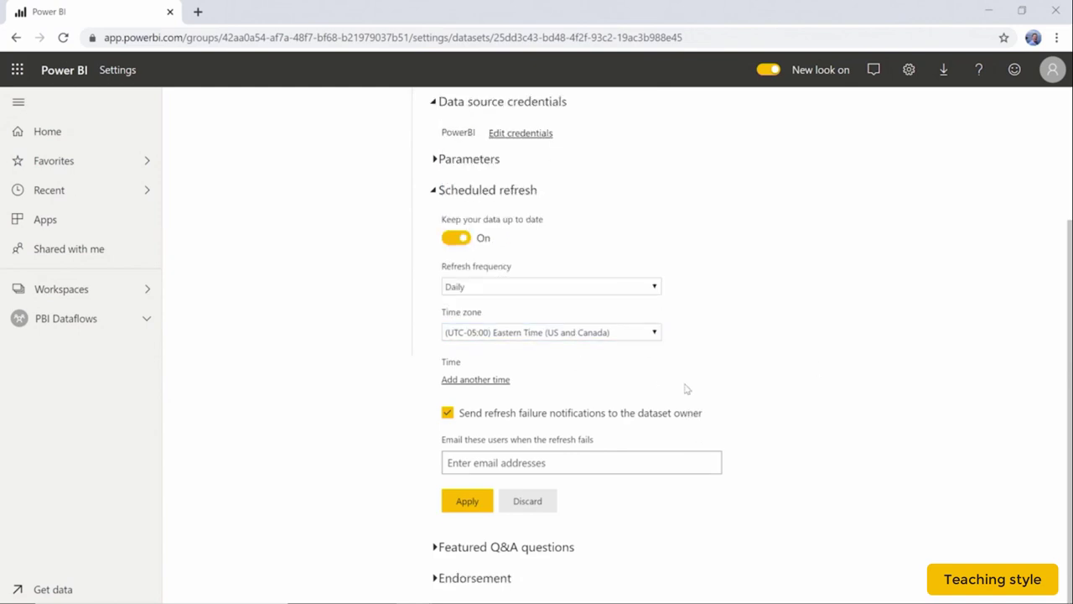
Add a 10:00 PM refresh time for the Version 1 dataset and apply the schedule
left_click(492, 381)
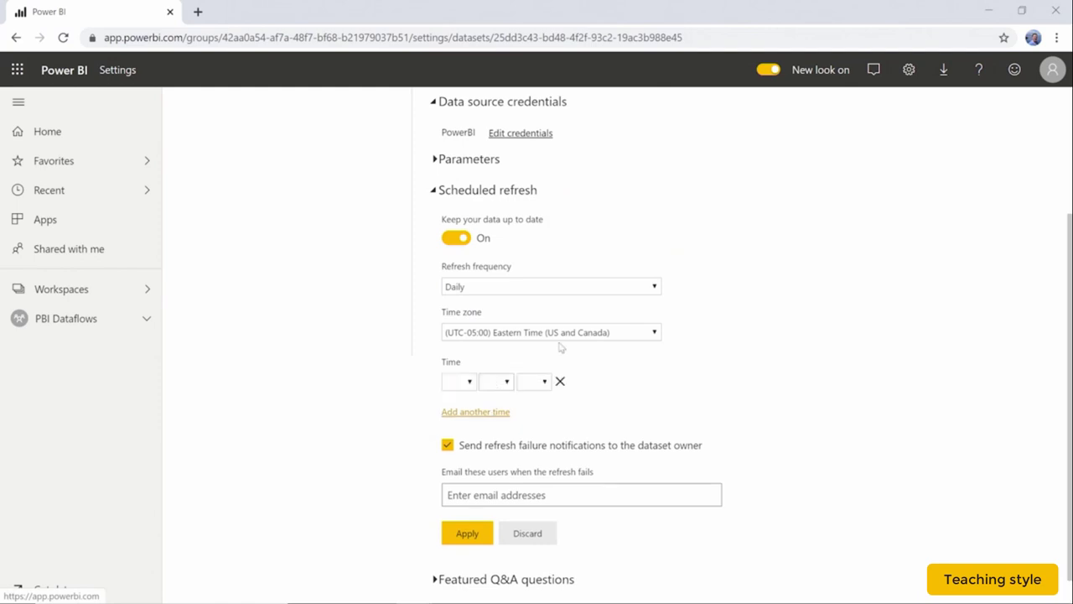
left_click(459, 382)
left_click(453, 519)
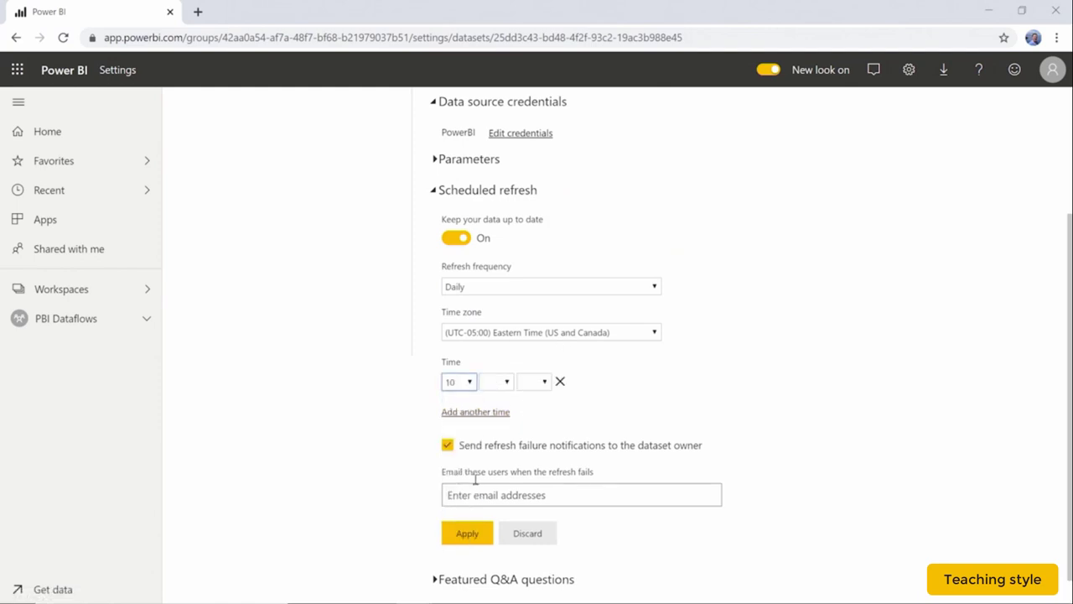
left_click(500, 381)
left_click(493, 405)
left_click(543, 384)
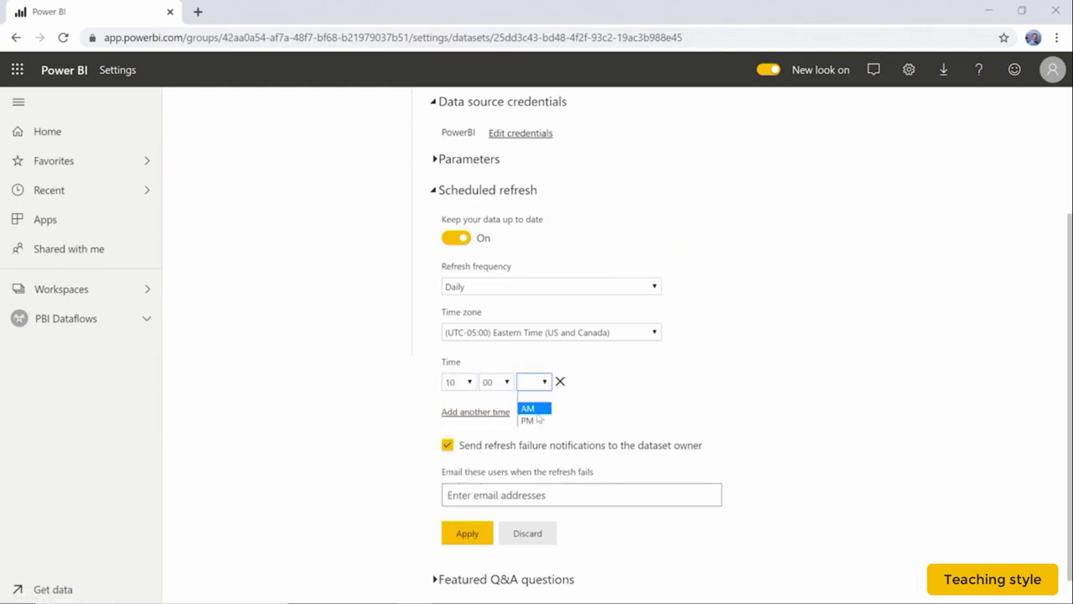
left_click(528, 421)
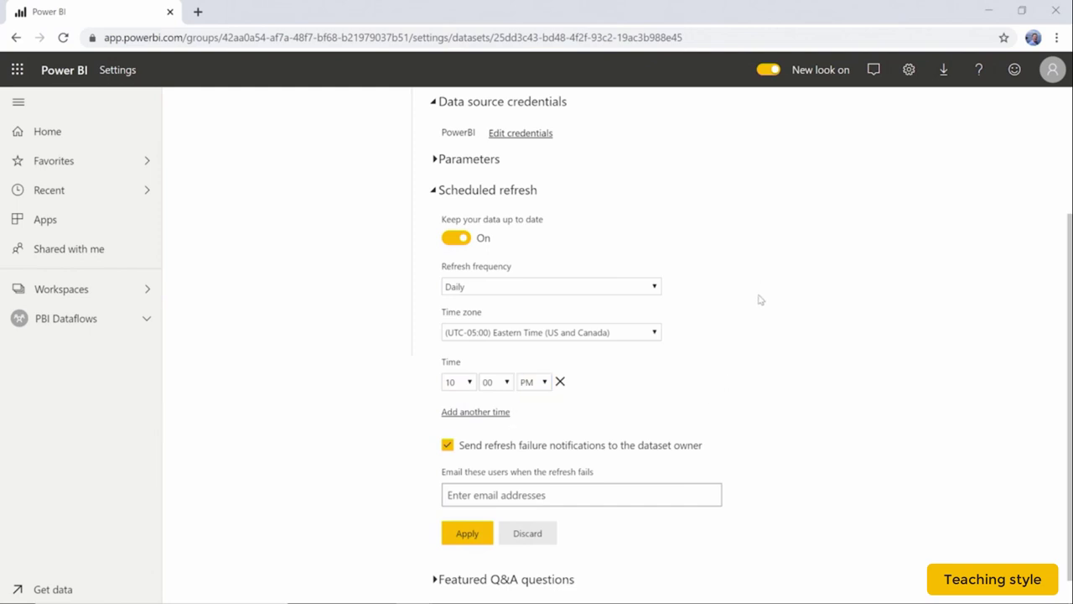
left_click(478, 540)
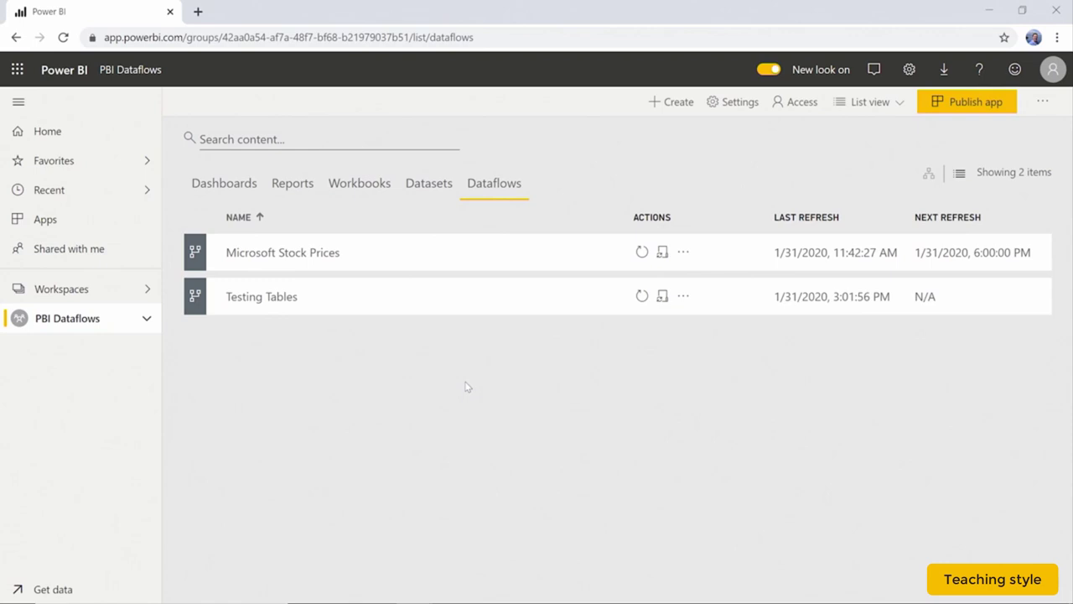
View the entities of the Testing Tables dataflow and export the dataflow as a .json file
left_click(273, 297)
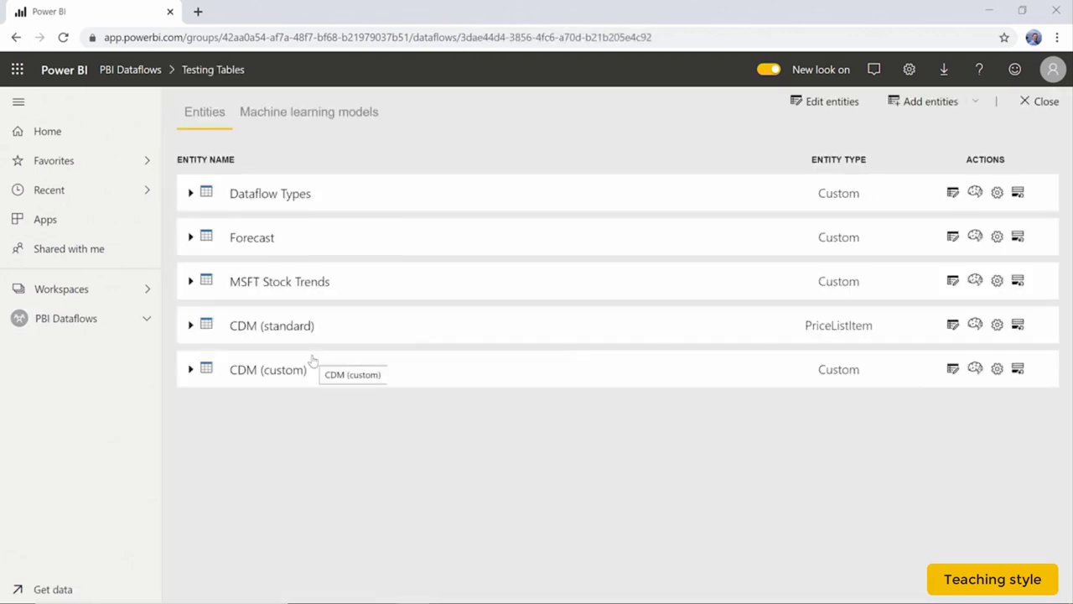
left_click(1026, 102)
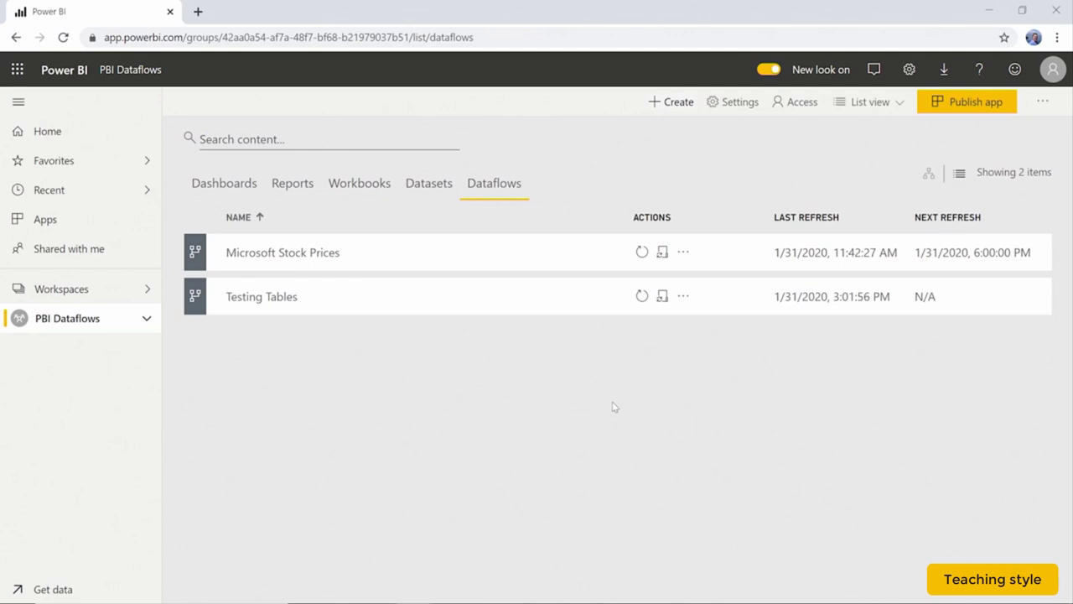
left_click(685, 297)
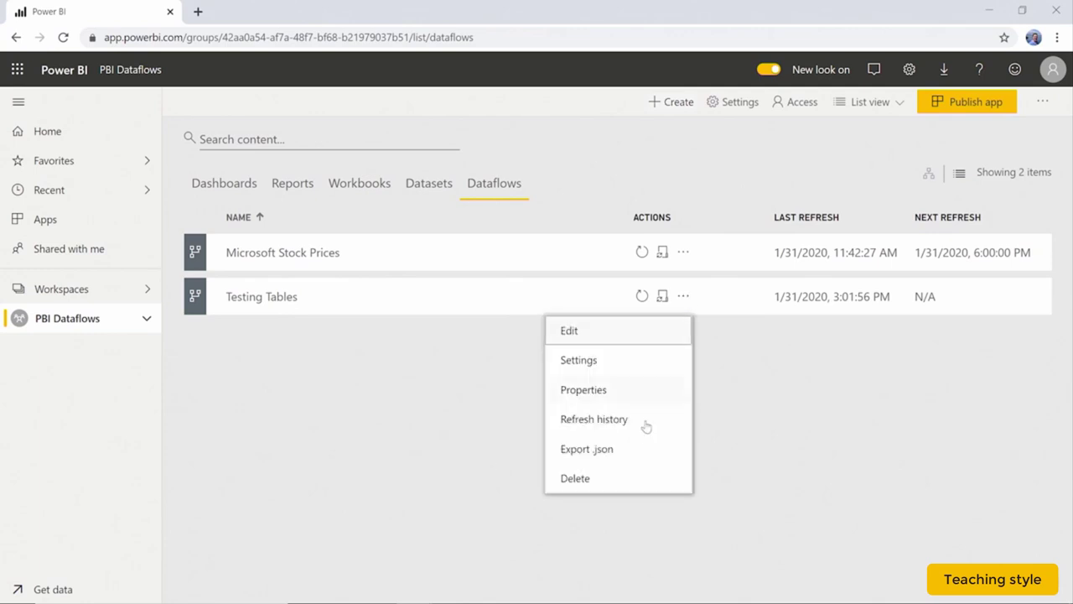
left_click(638, 452)
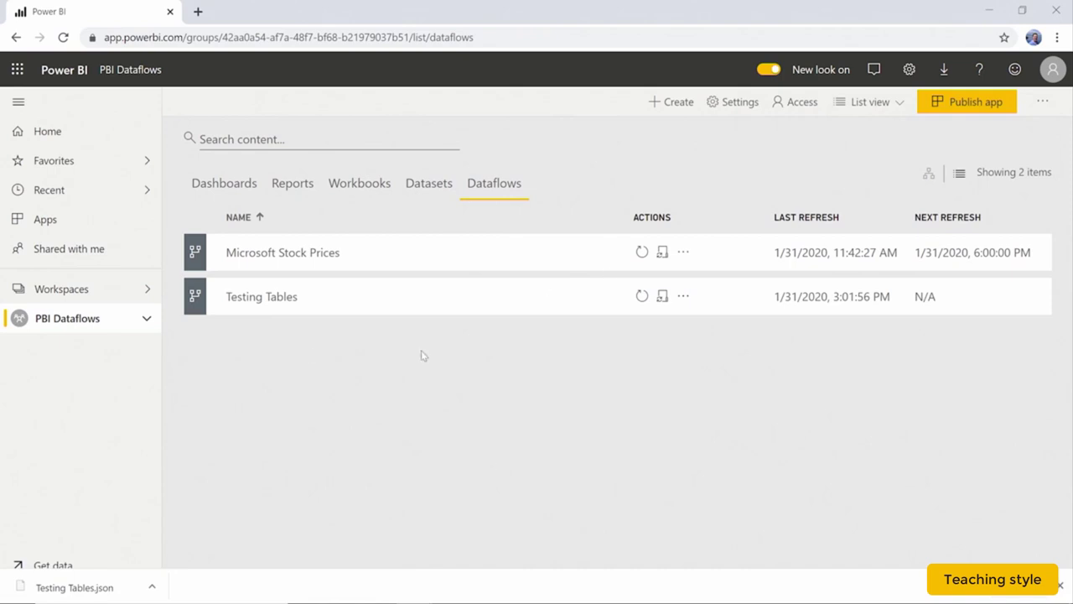
Create and save a new workspace named Transferring Dataflow
left_click(130, 289)
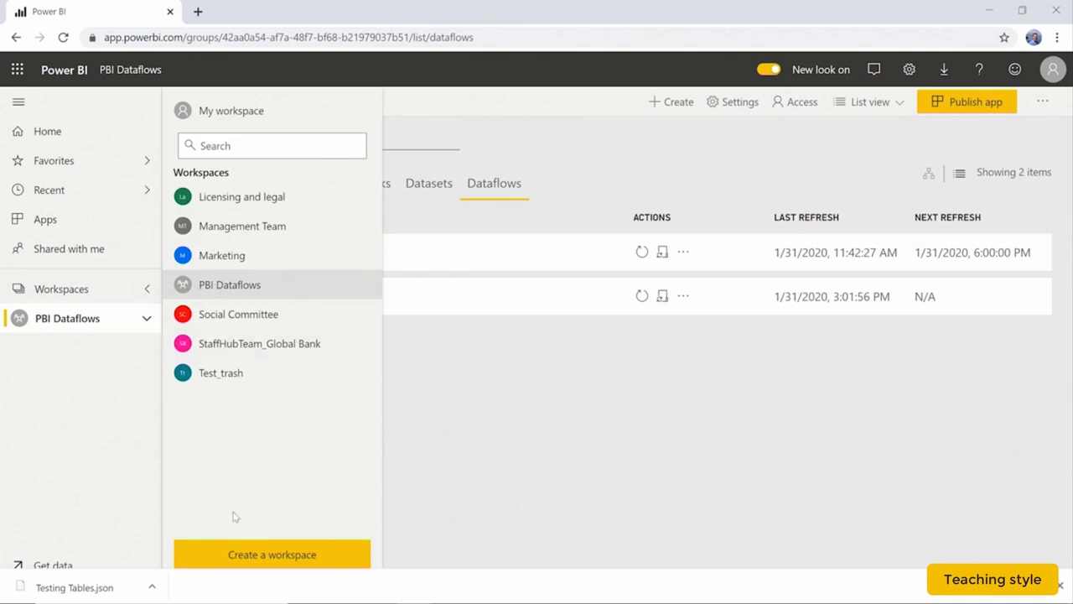
left_click(295, 553)
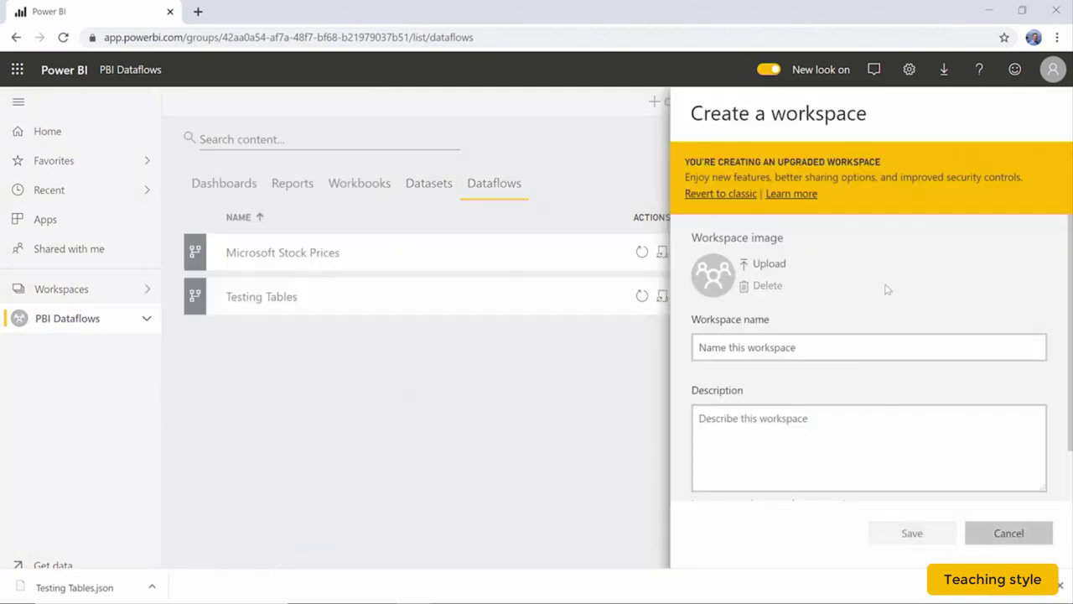
left_click(843, 347)
type("T")
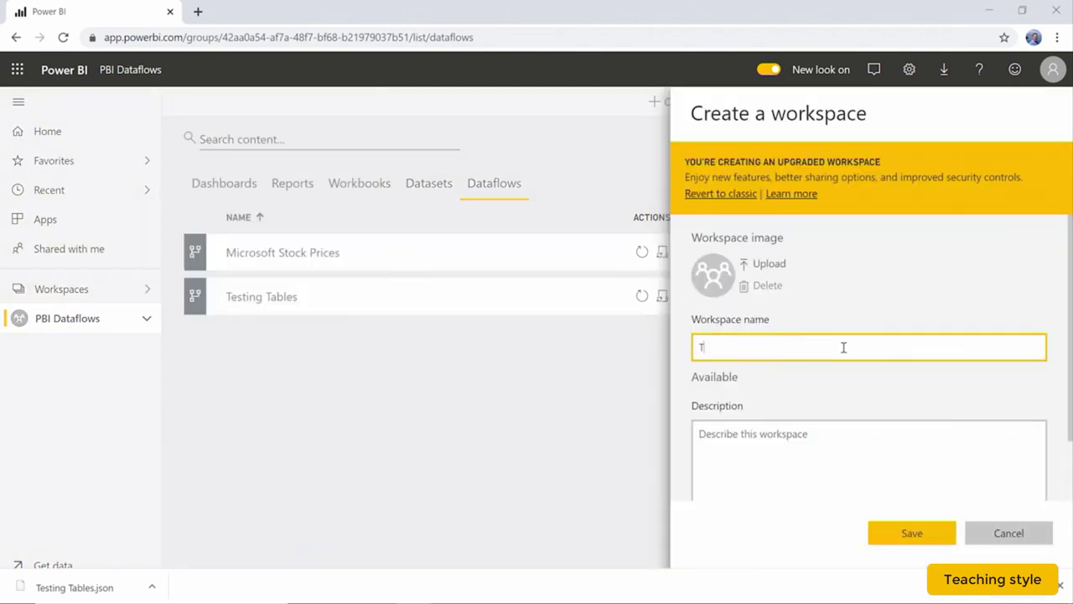
type("ransferring Dataflow")
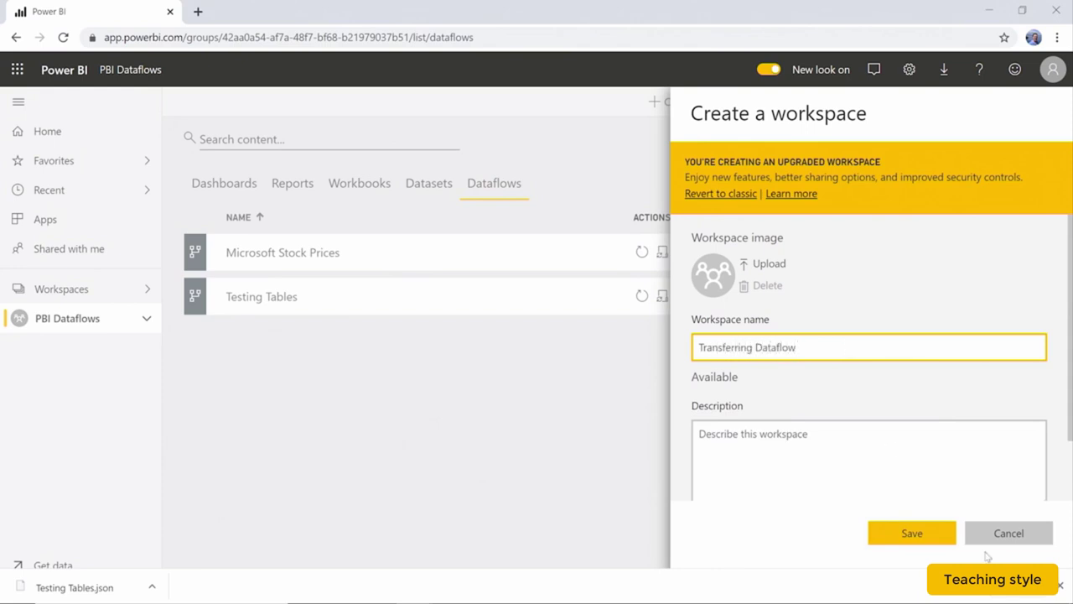
left_click(911, 535)
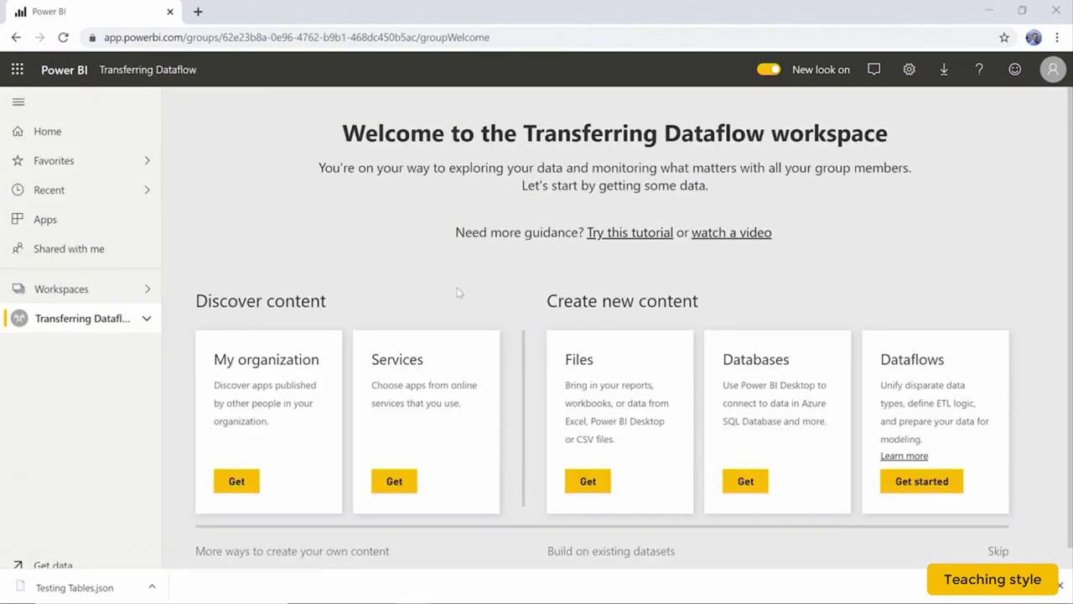
Start a new dataflow in the Transferring Dataflow workspace and bring up its creation options
left_click(935, 478)
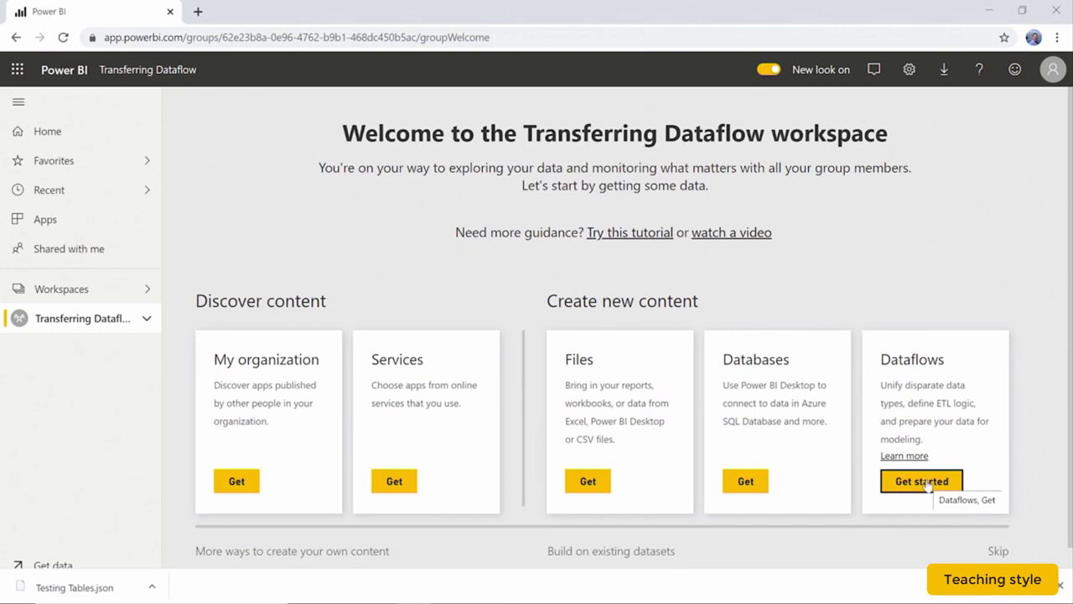
left_click(924, 483)
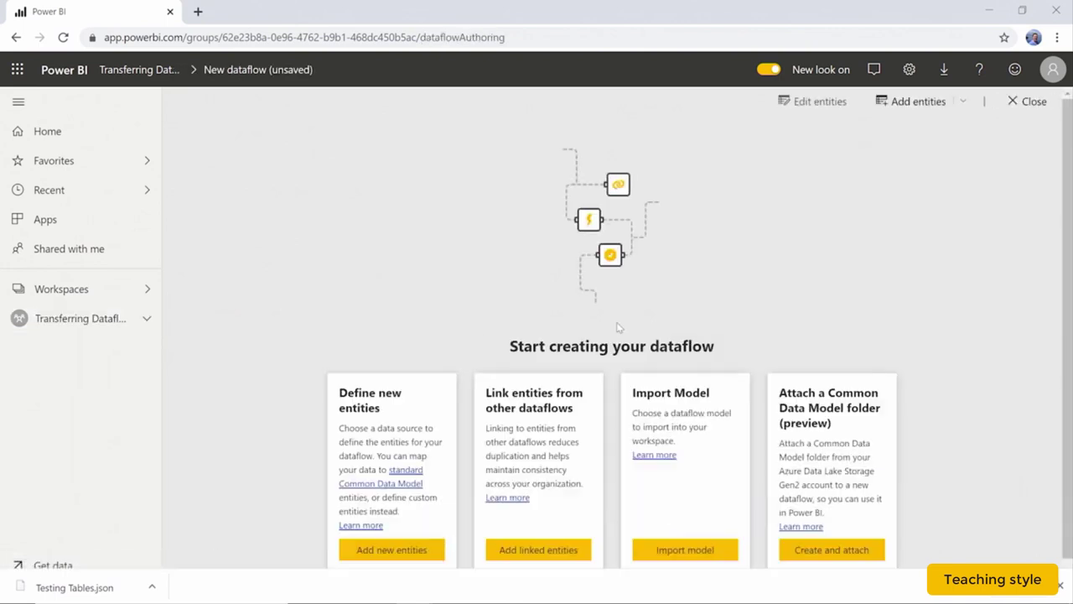
scroll(741, 168, "down", 1)
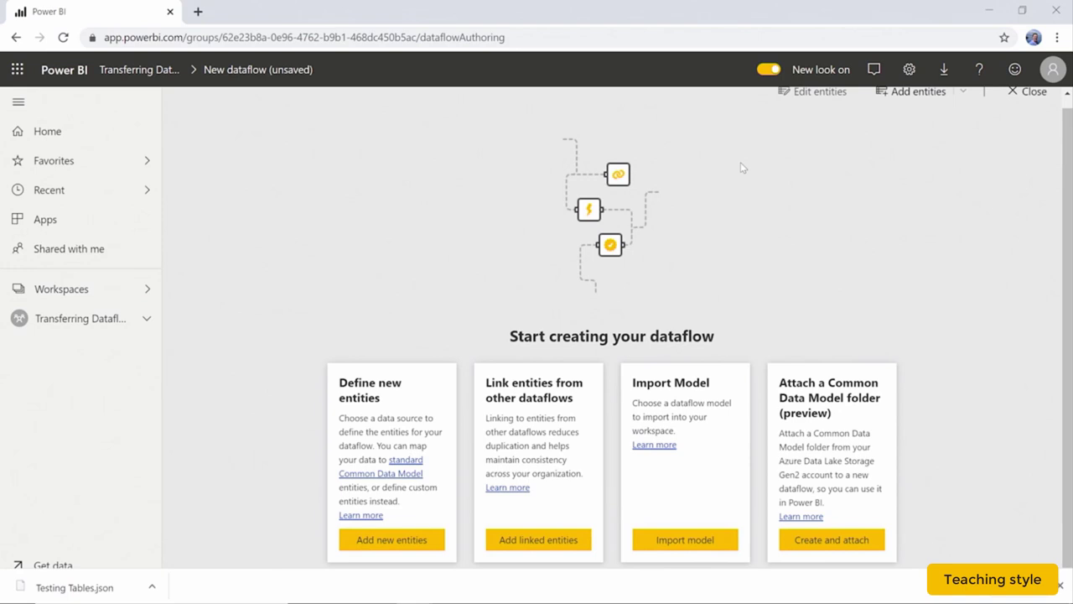
Import the Testing Tables.json model from the Downloads folder as a dataflow in the Transferring Dataflow workspace
left_click(672, 543)
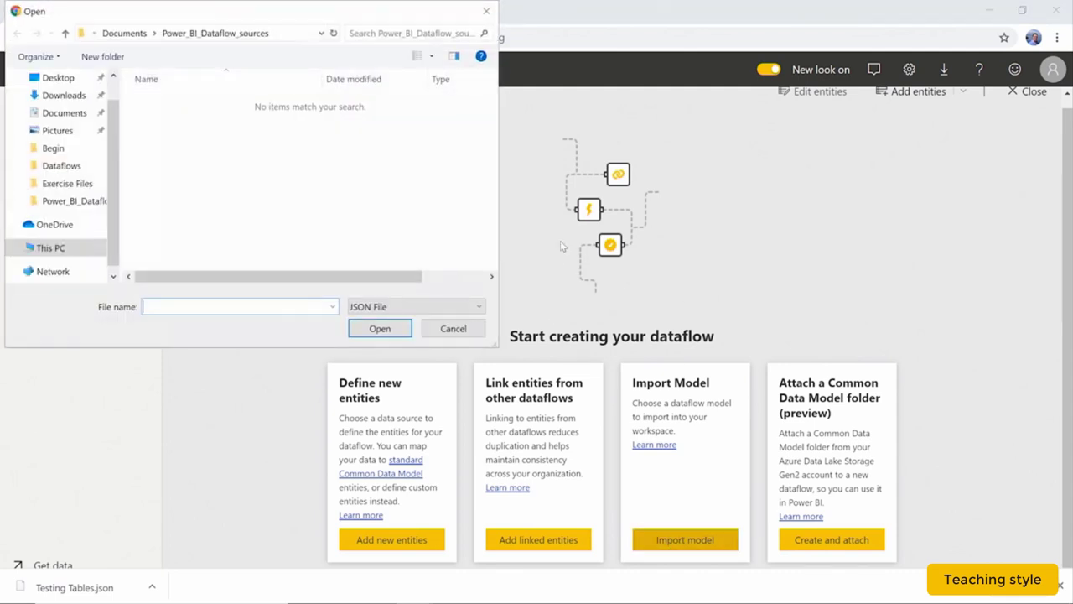
left_click(52, 95)
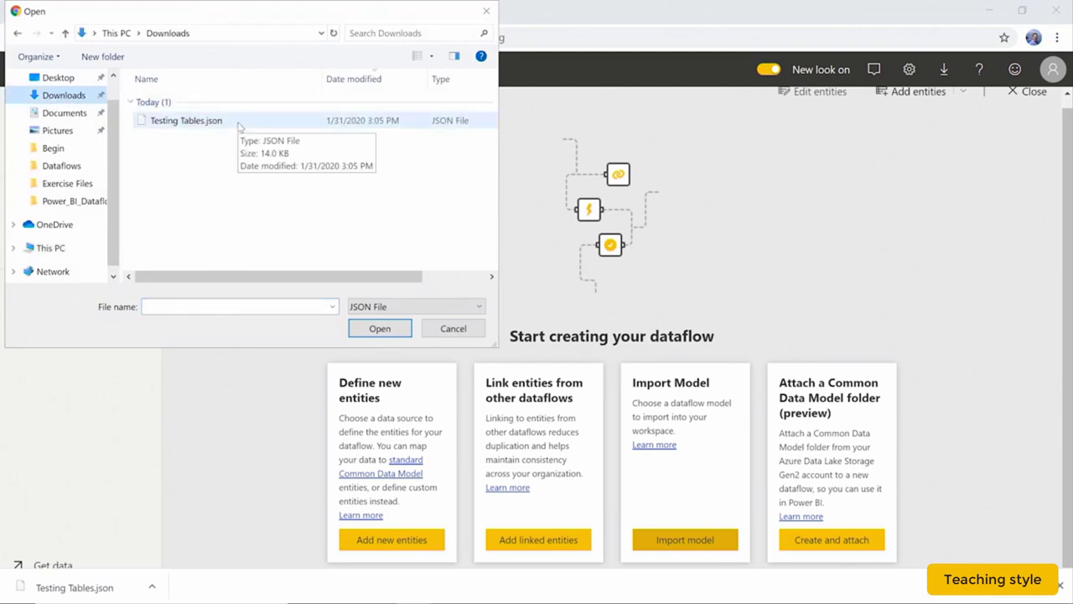
left_click(239, 124)
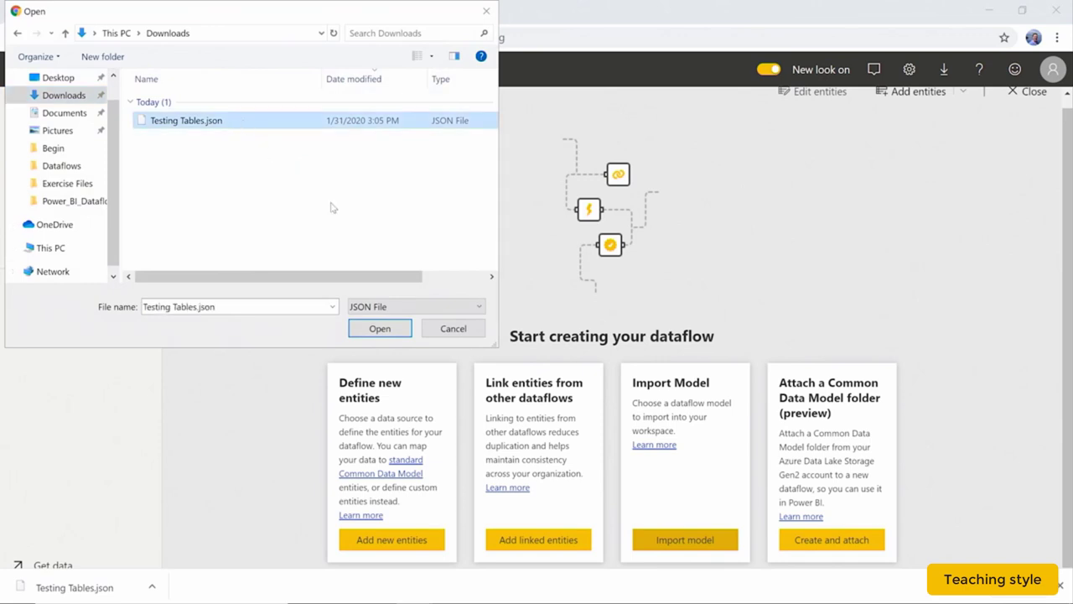
left_click(376, 329)
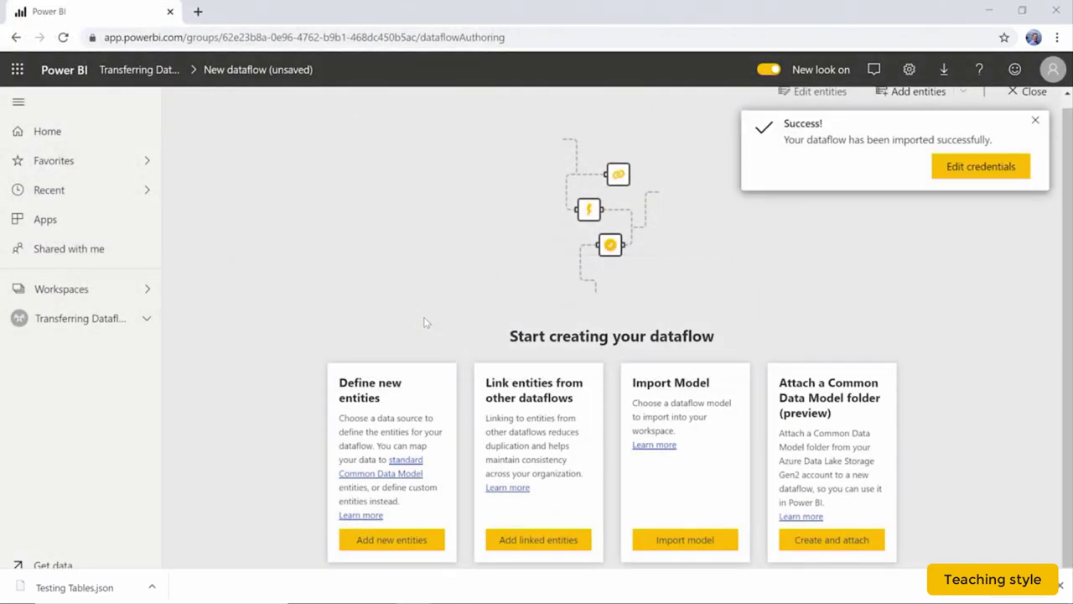
left_click(982, 167)
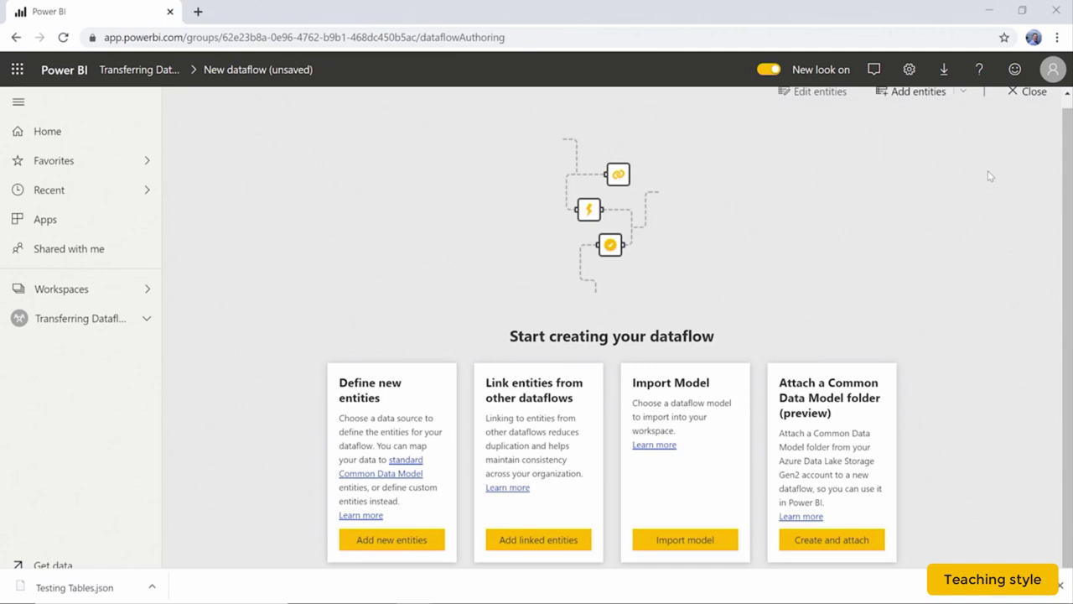
Close the unsaved new dataflow and open the imported Testing Tables dataflow to view its entities
scroll(801, 221, "up", 1)
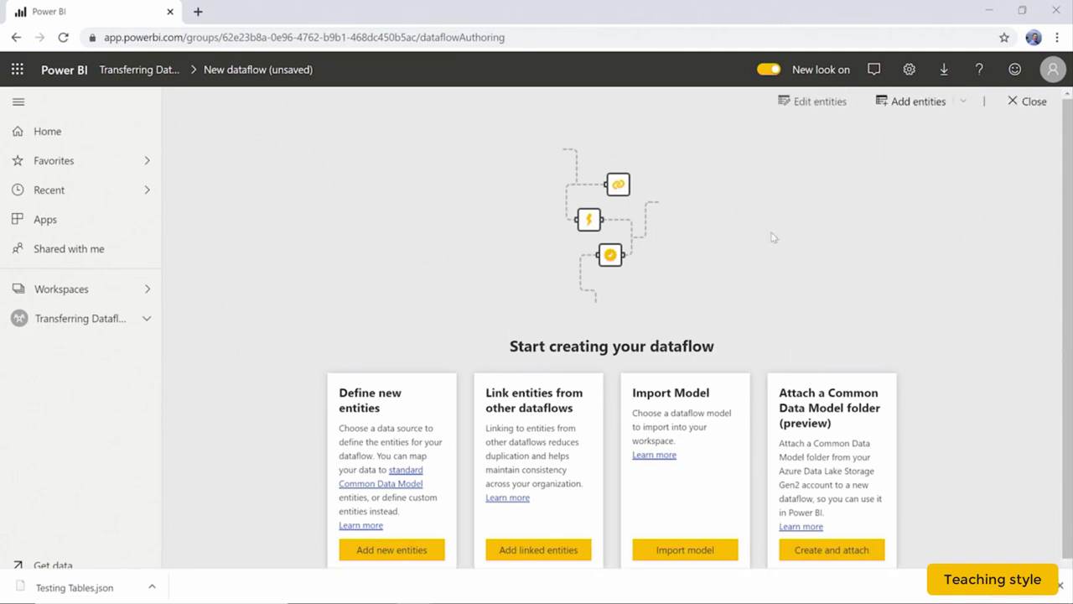
left_click(1030, 101)
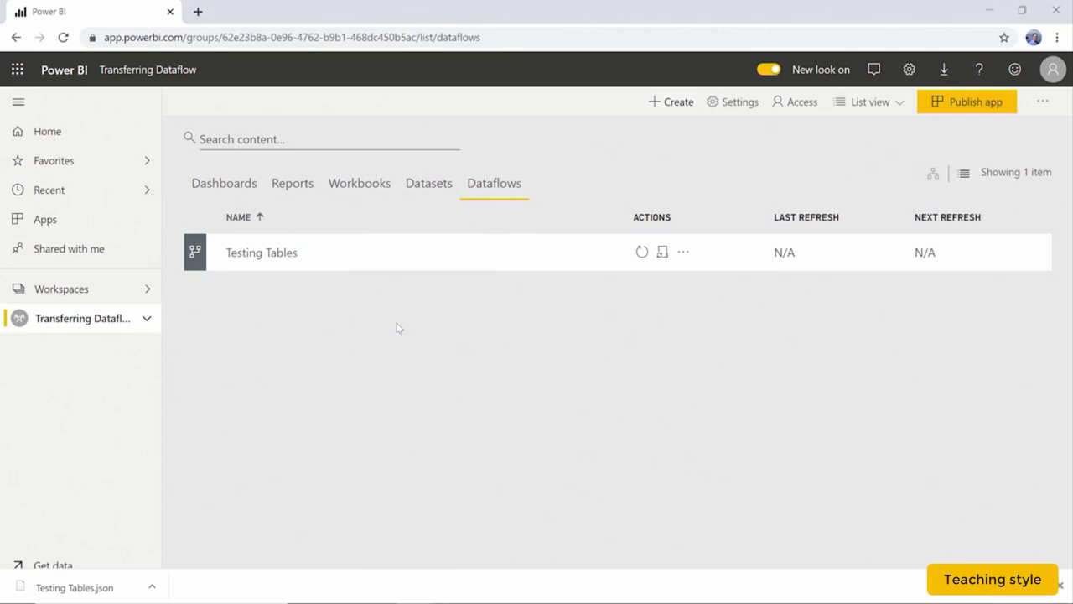
left_click(291, 254)
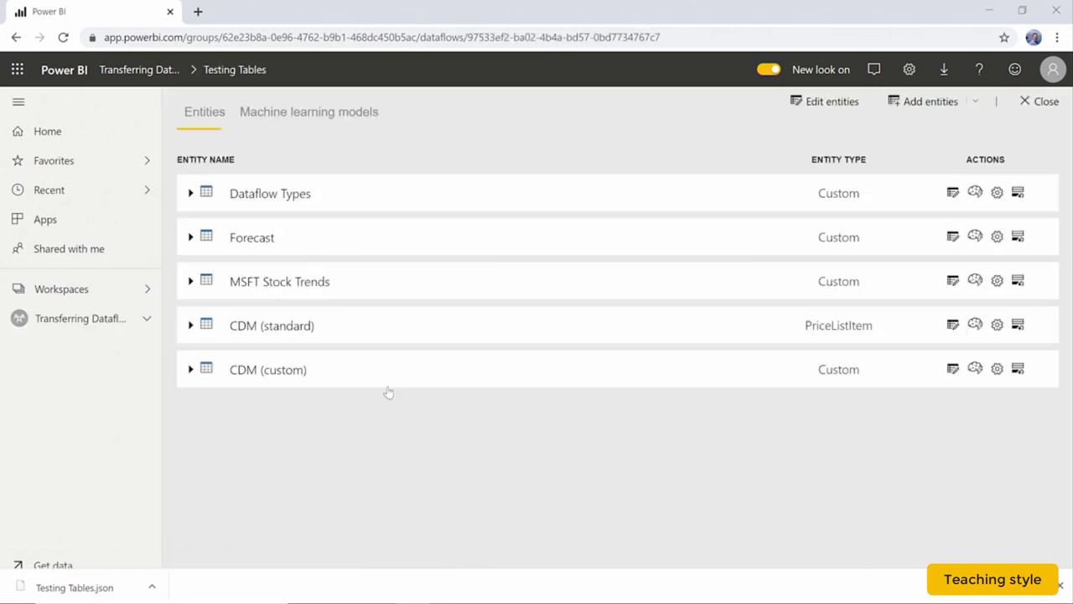